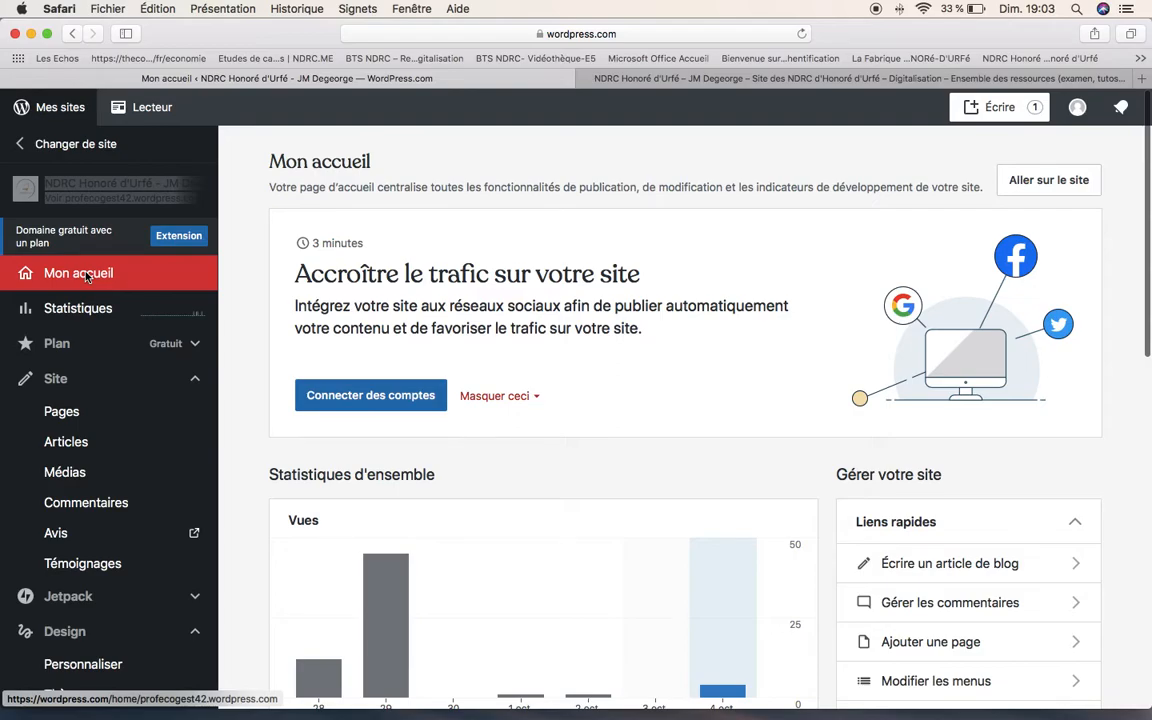
On the published site, view the Cours page and follow its link to "Animer la relation client digitale"
click(86, 277)
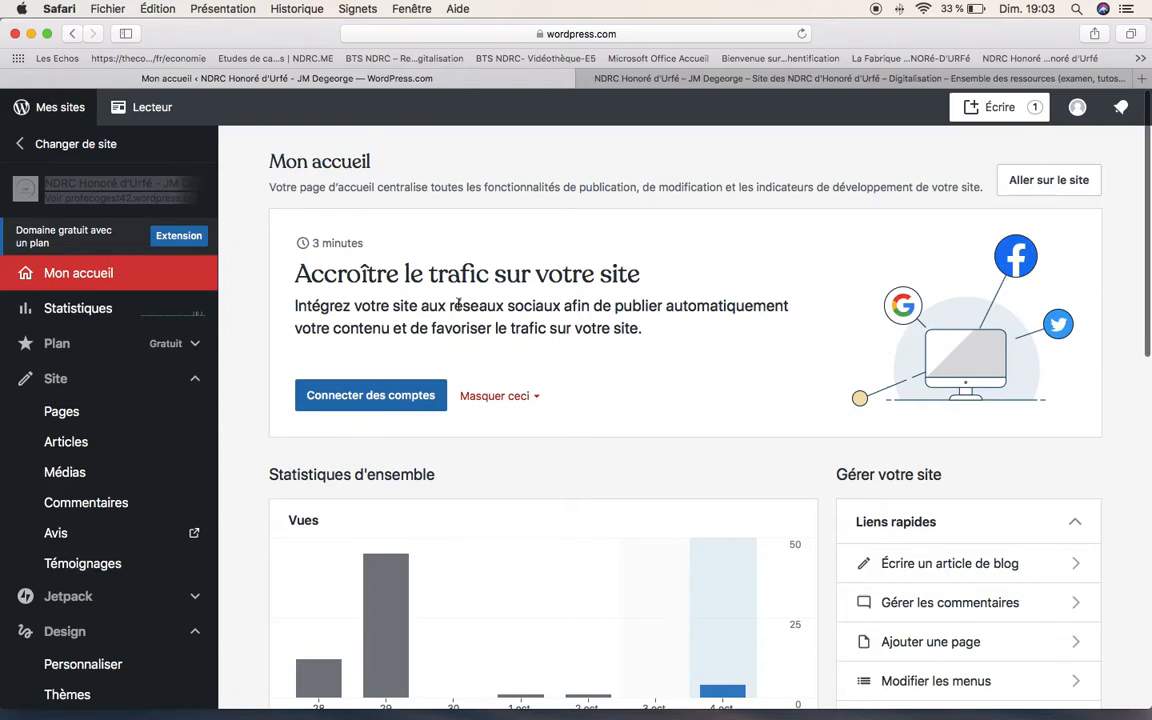
click(688, 80)
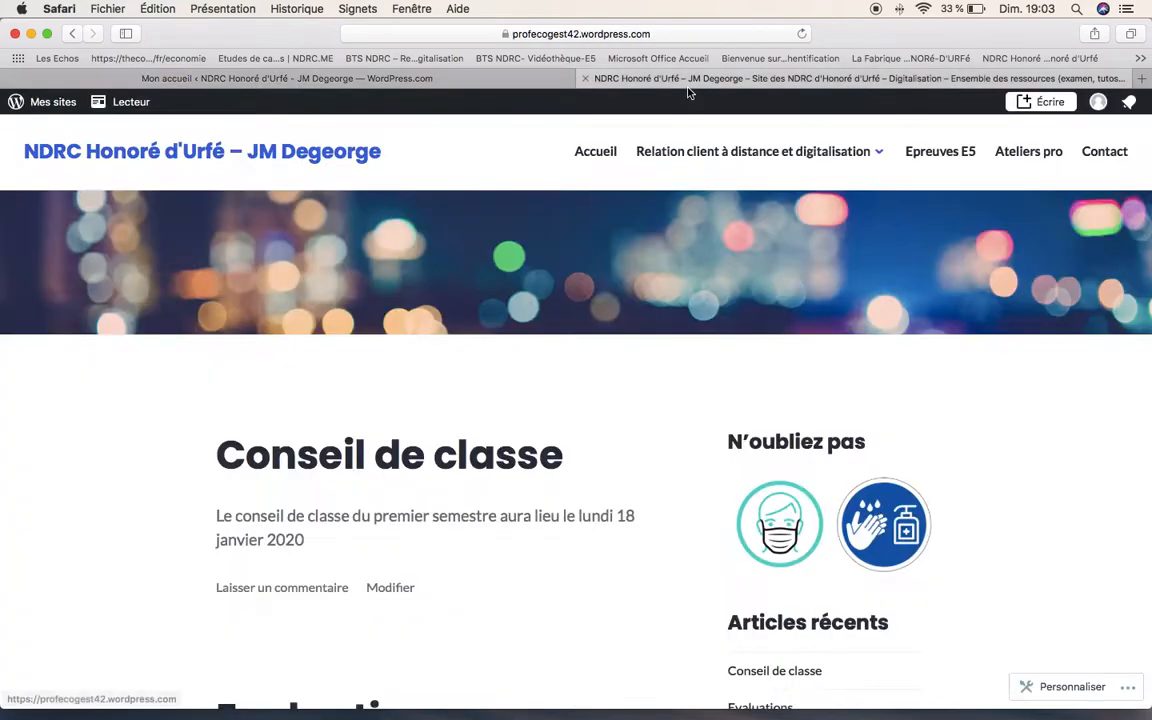
mouse_move(813, 158)
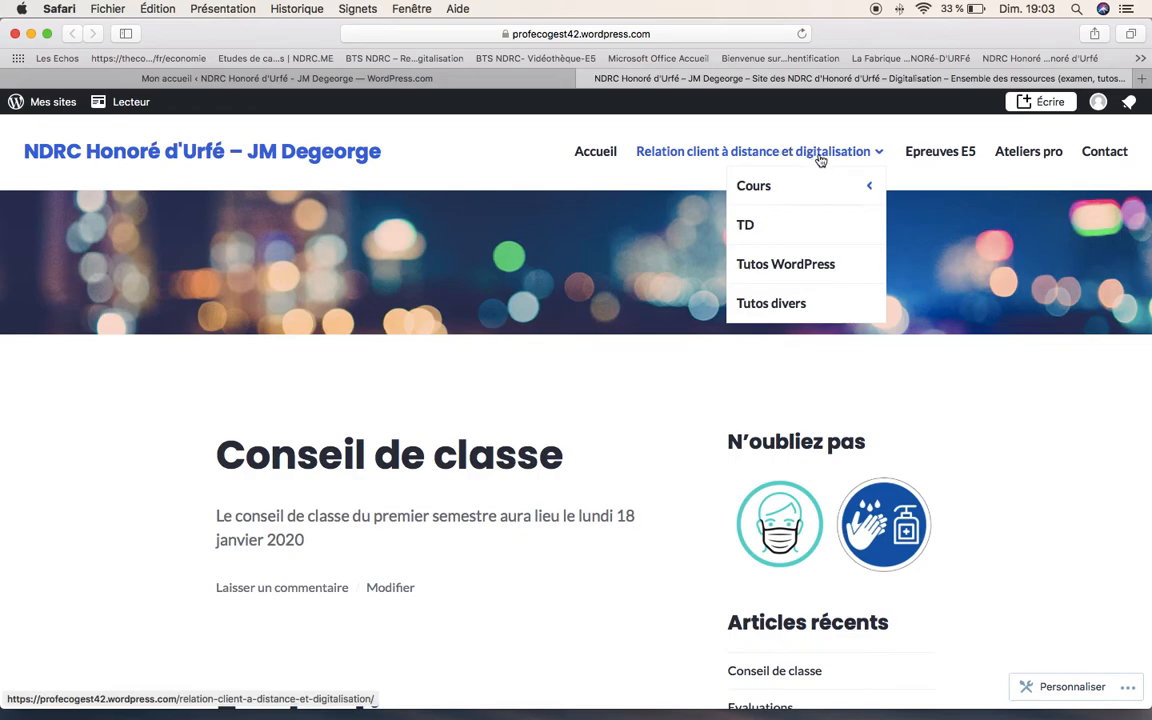
mouse_move(760, 190)
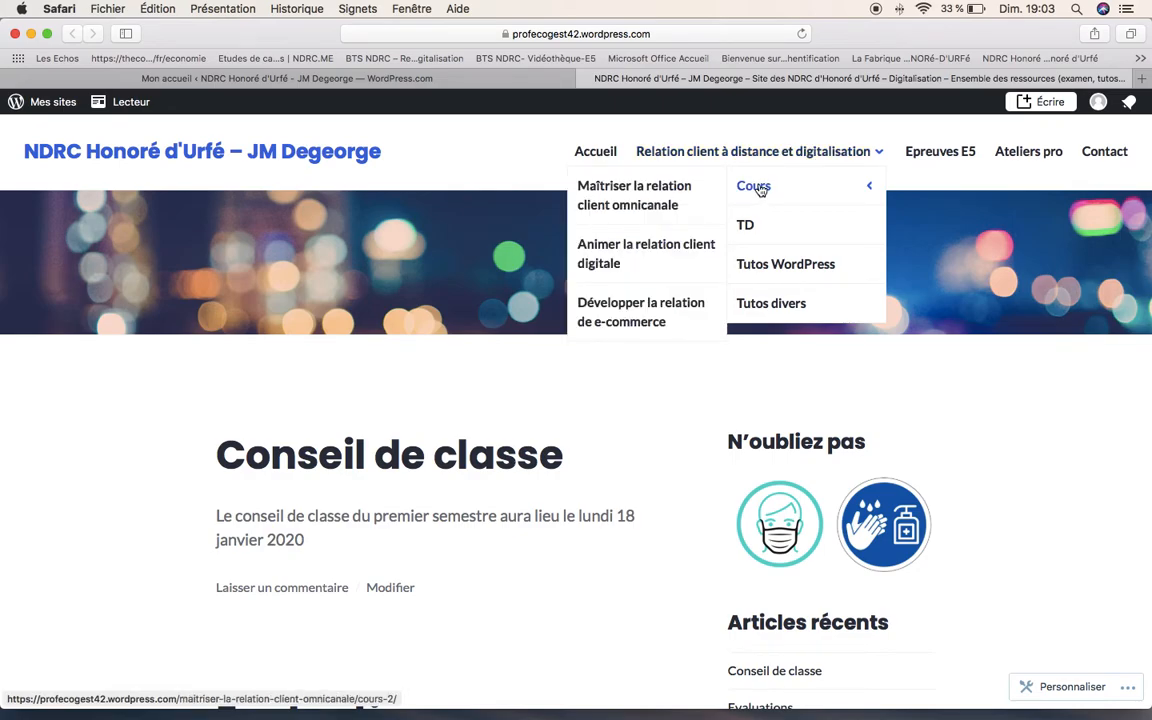
click(760, 190)
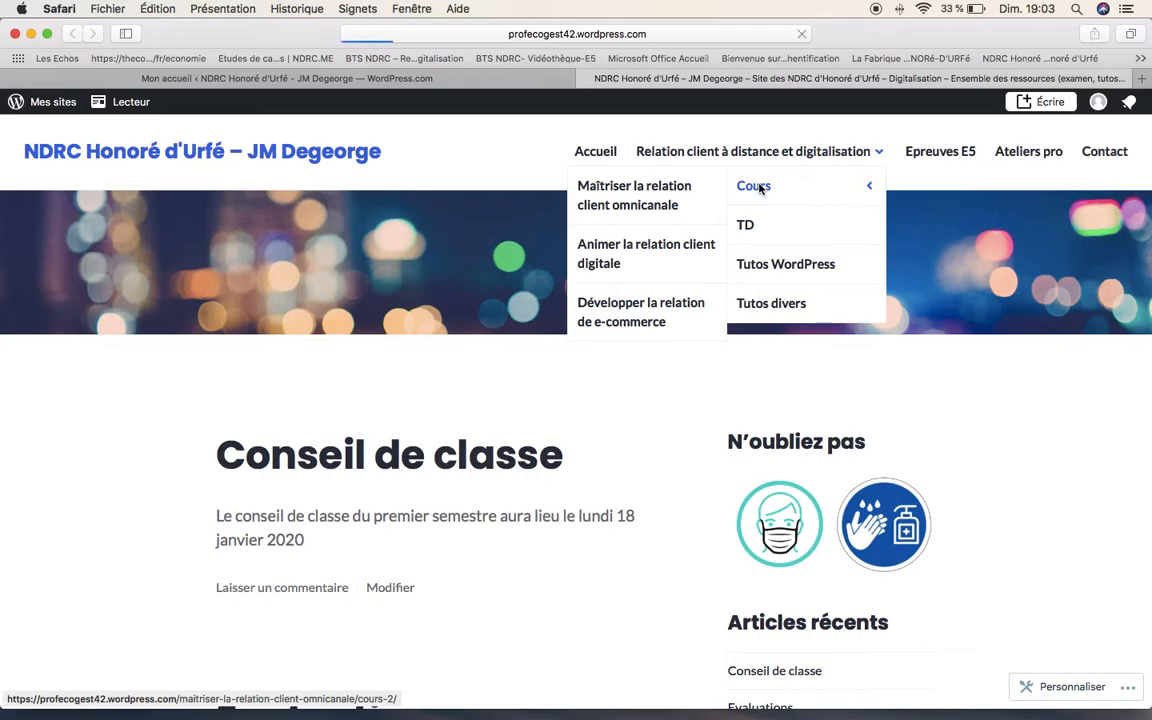
scroll(260, 463, down, 3)
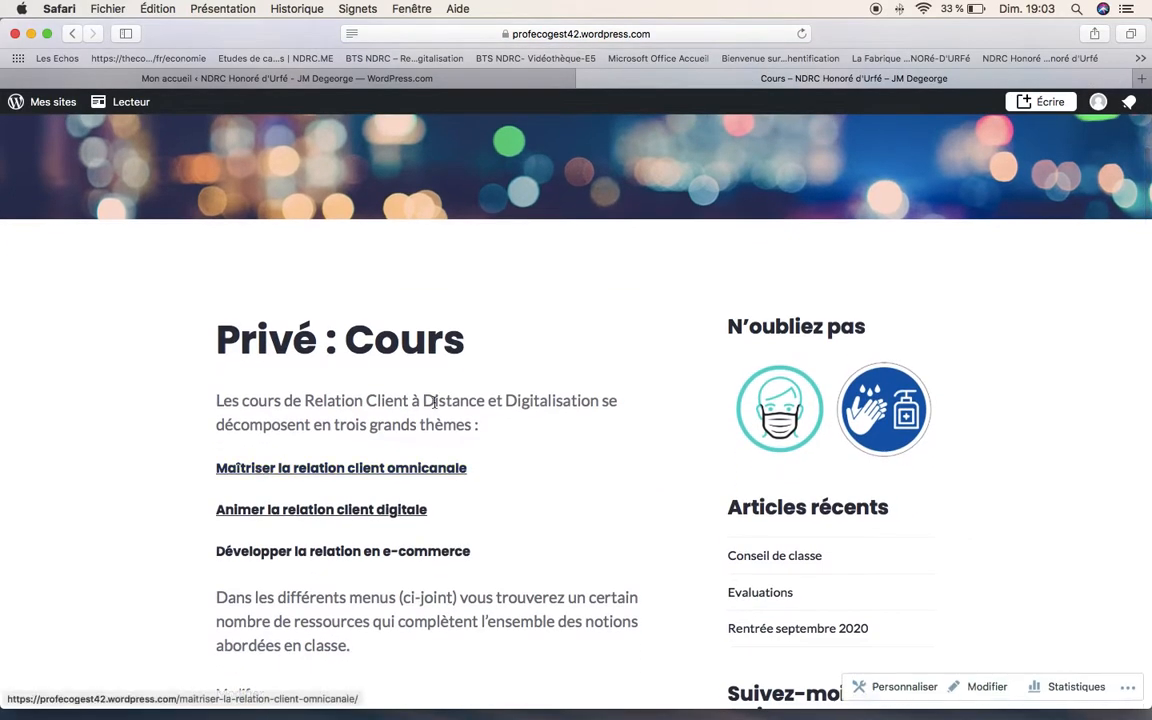
click(307, 512)
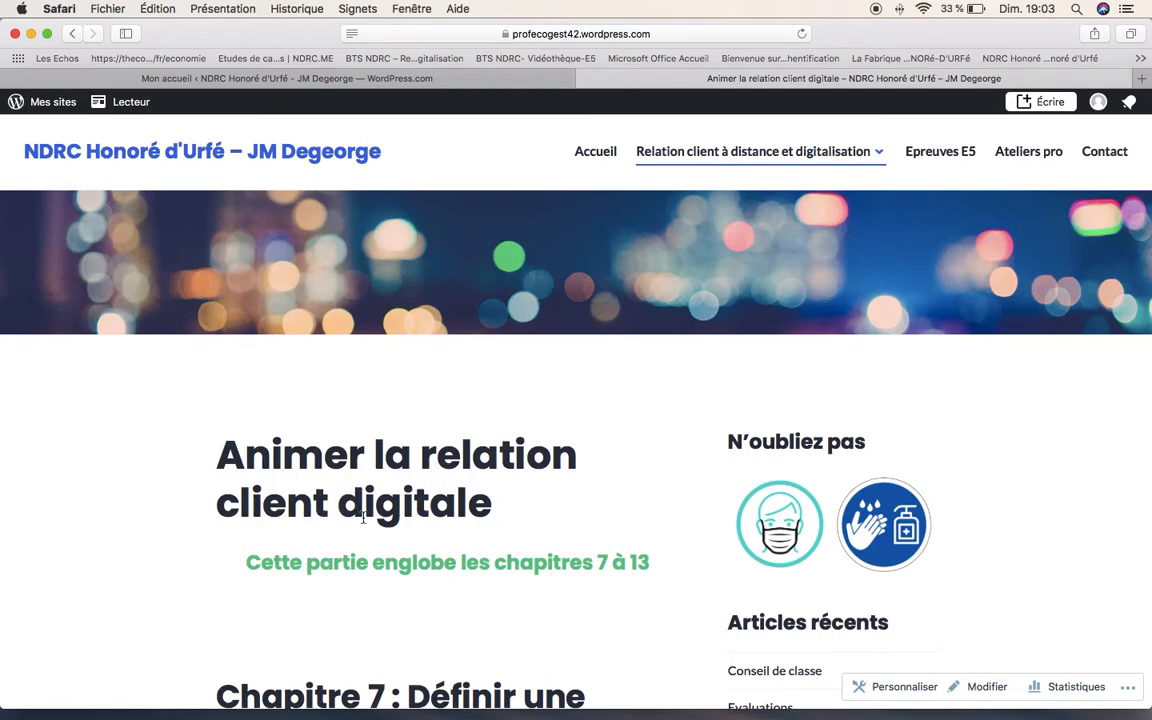
View the Tutos WordPress page and examine its list of tutorial titles and the embedded videos below
mouse_move(760, 165)
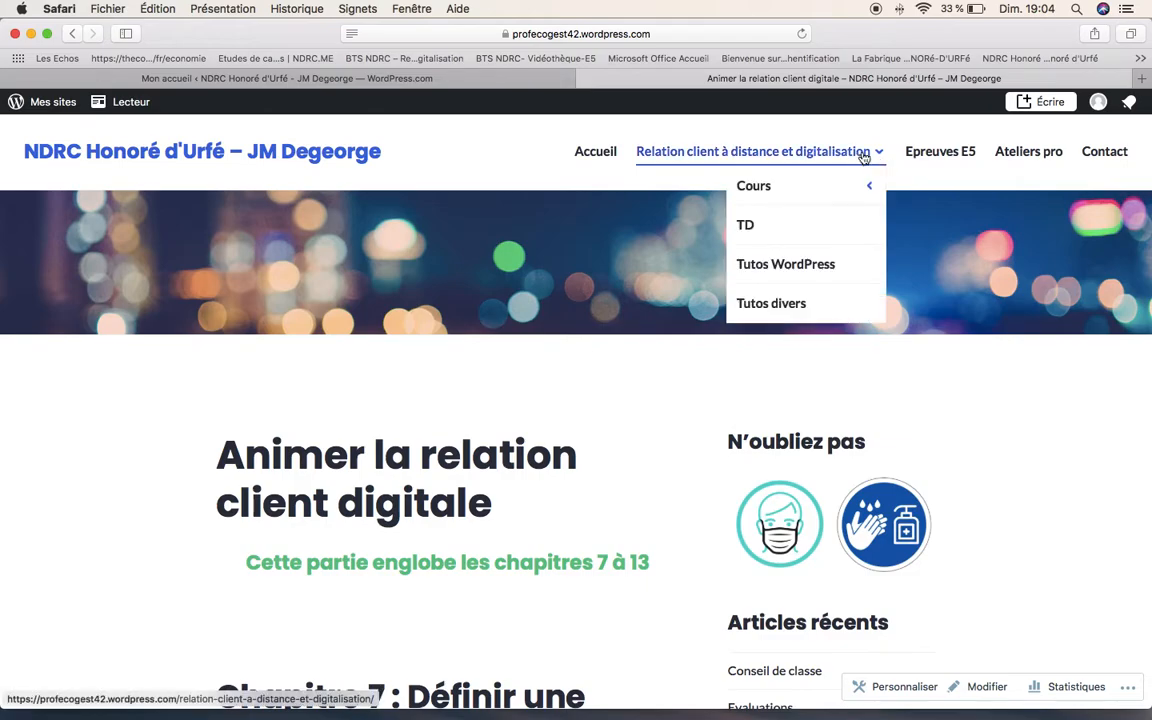
mouse_move(877, 152)
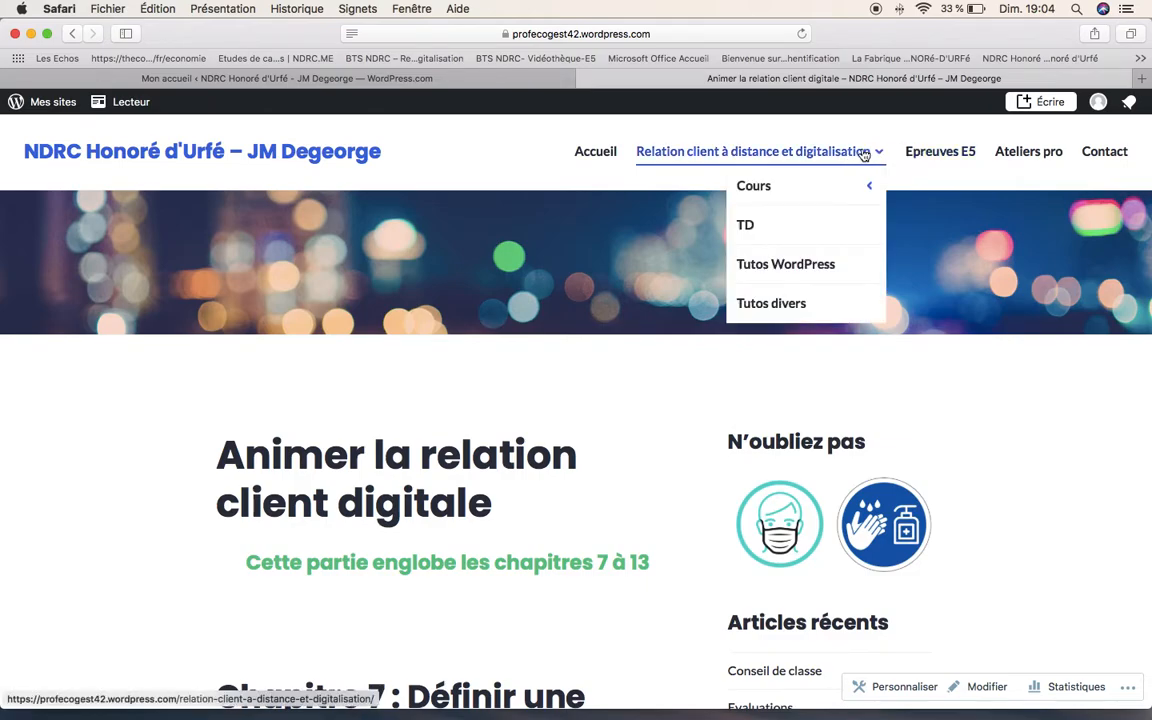
click(785, 264)
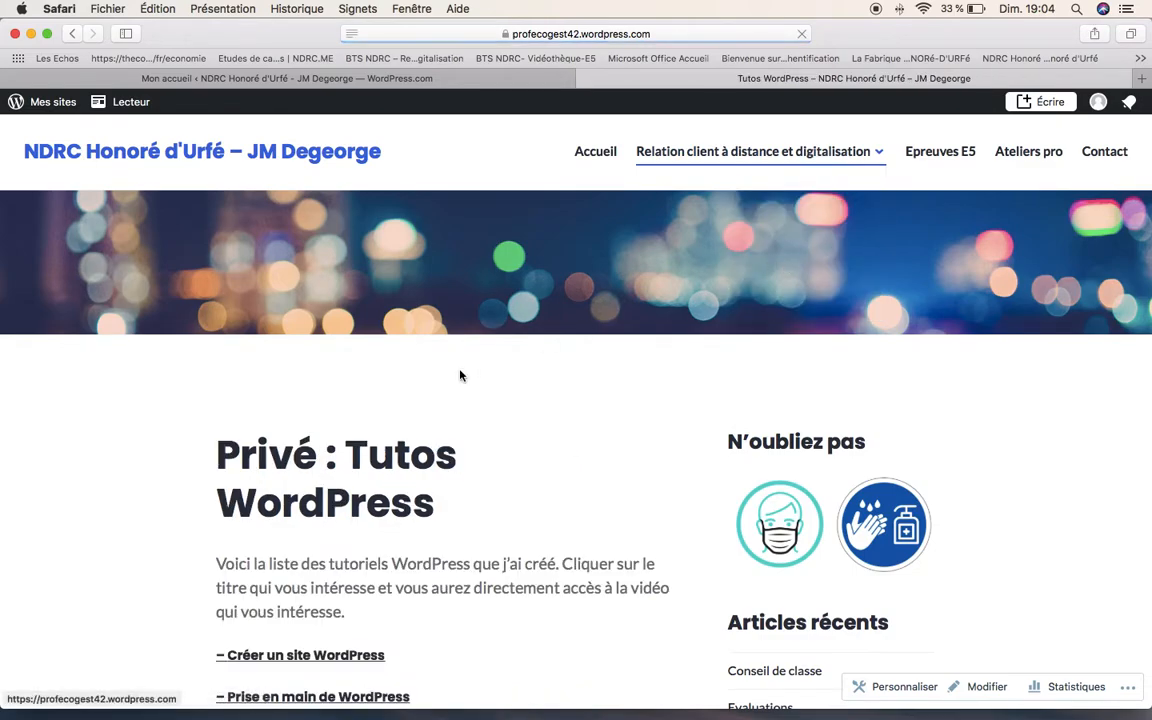
scroll(460, 375, down, 1)
scroll(460, 375, down, 5)
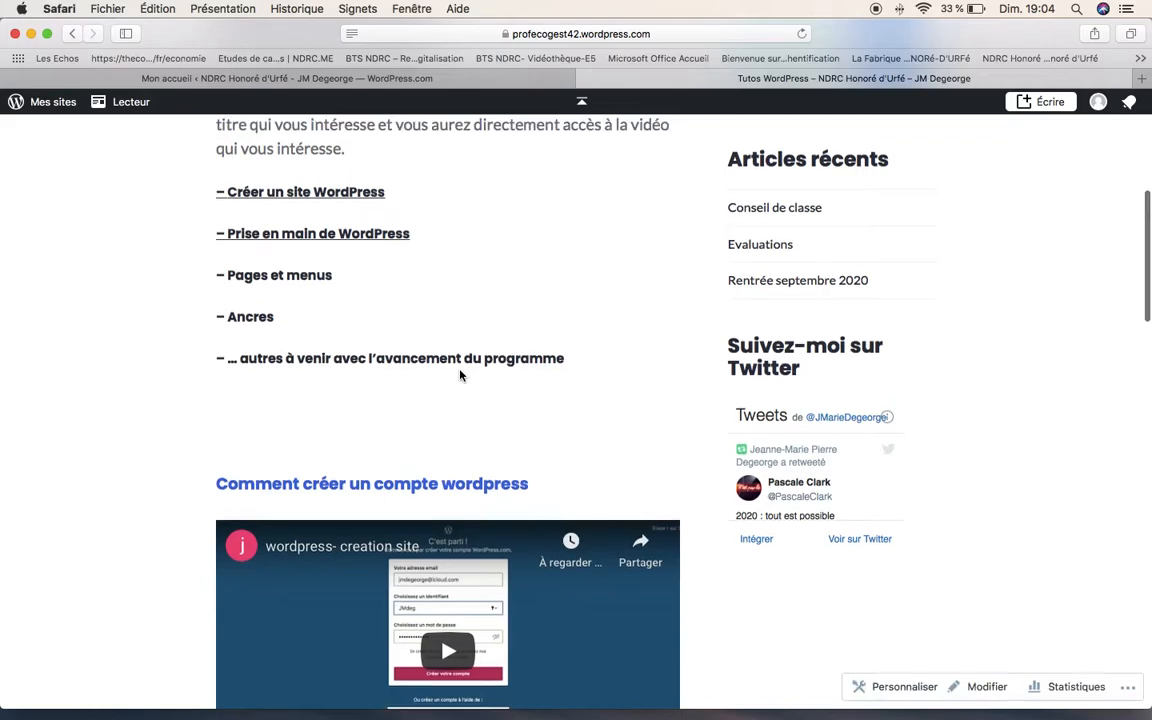
scroll(447, 337, up, 3)
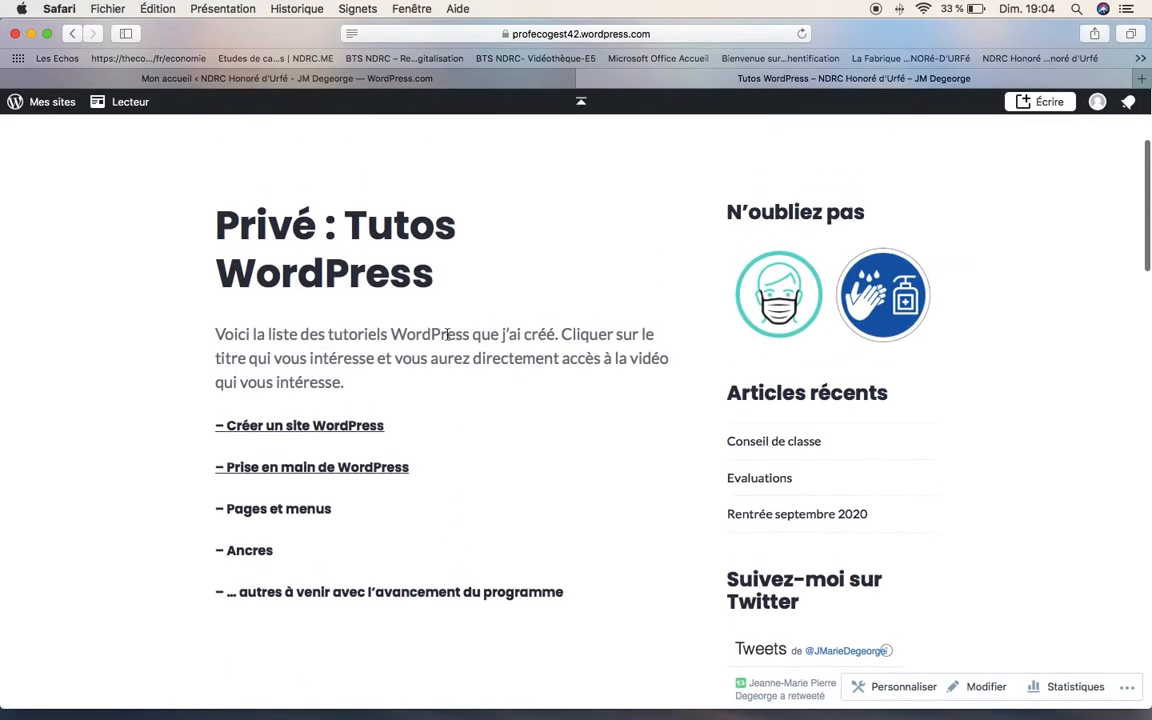
scroll(447, 335, down, 1)
scroll(447, 335, down, 2)
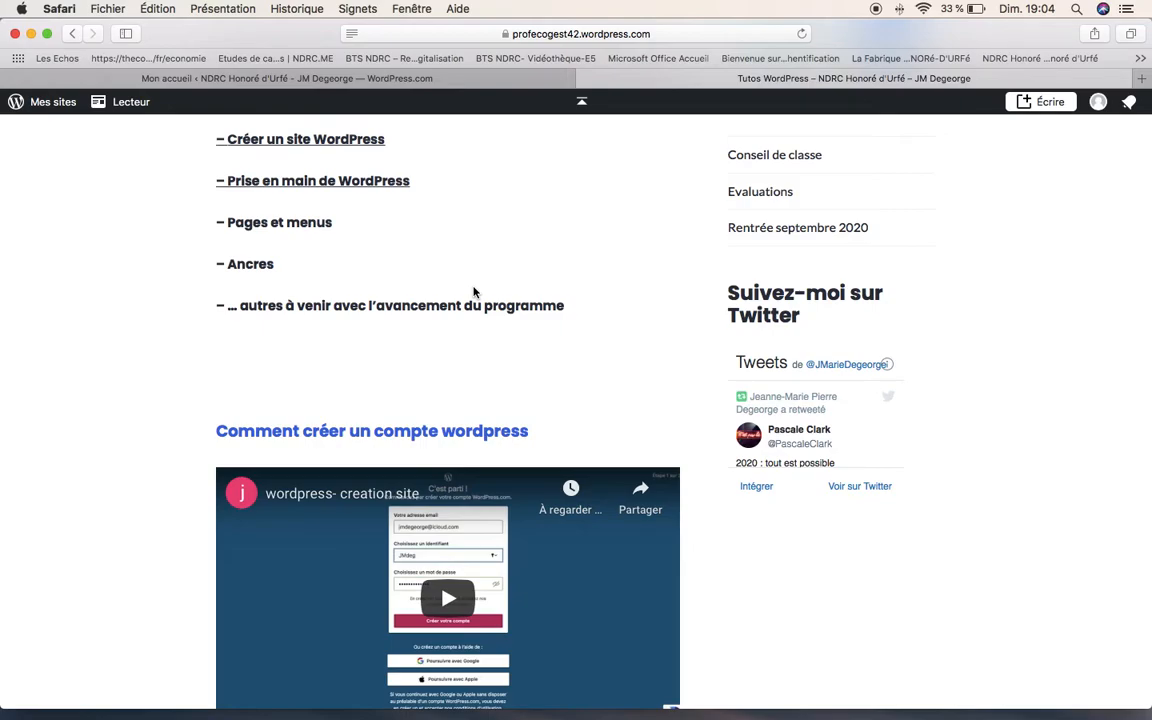
scroll(475, 292, down, 1)
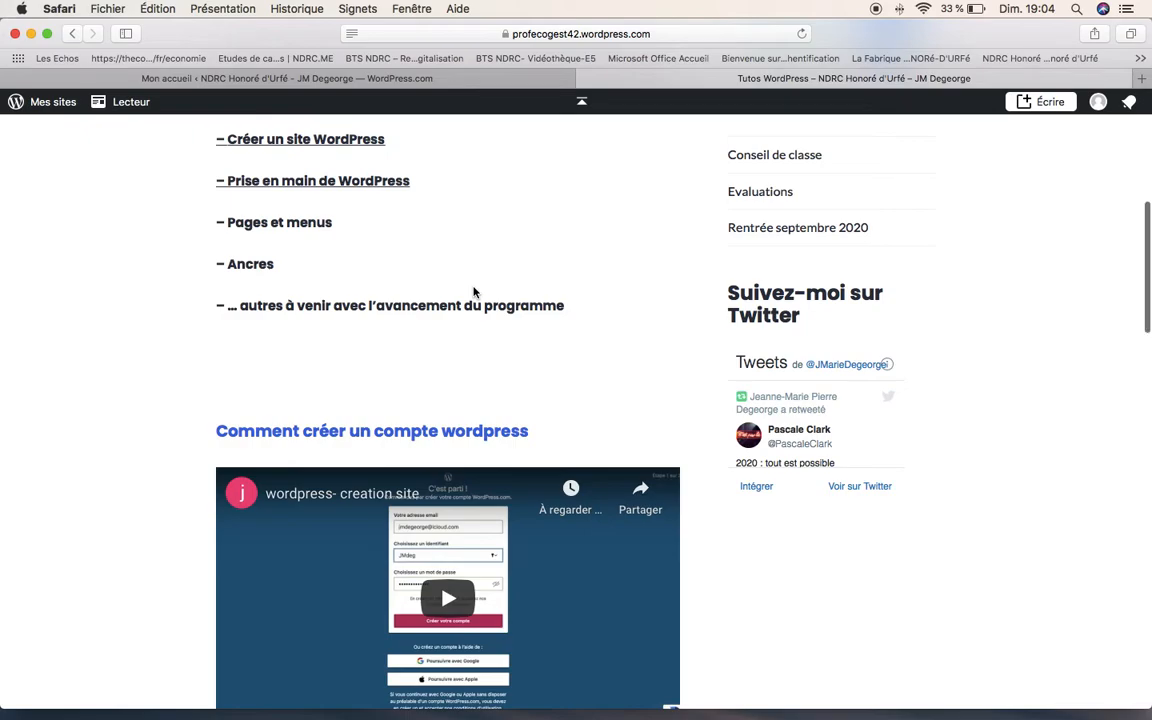
scroll(475, 292, down, 15)
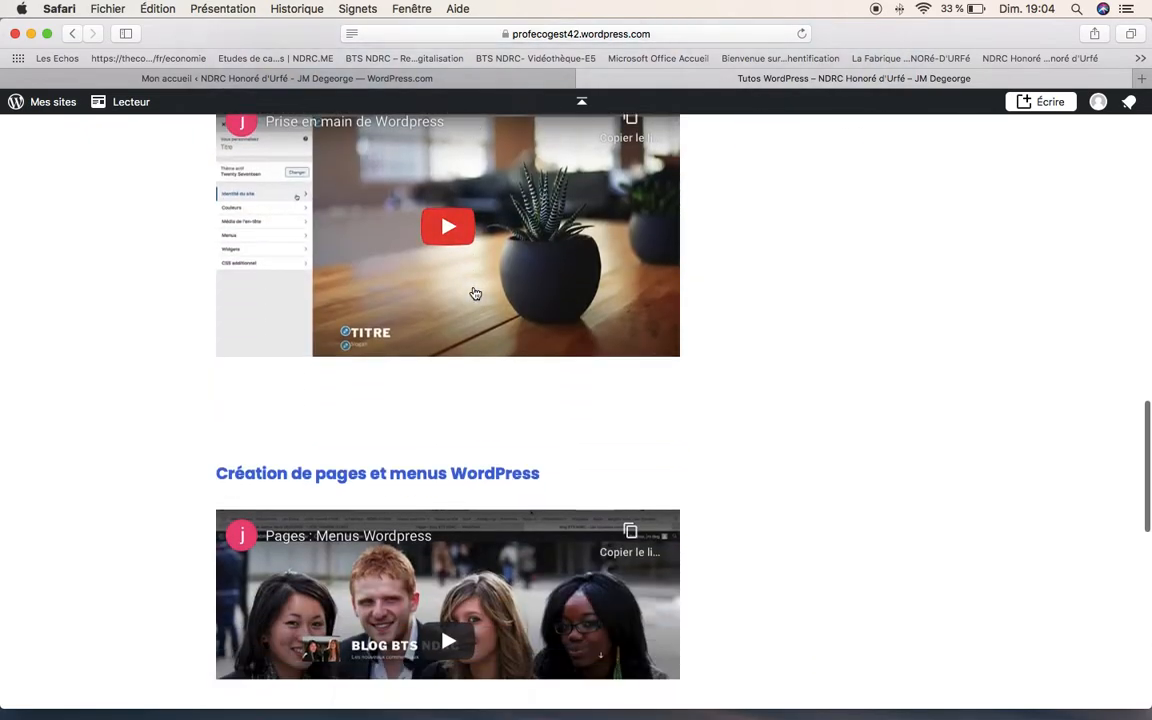
scroll(475, 292, up, 15)
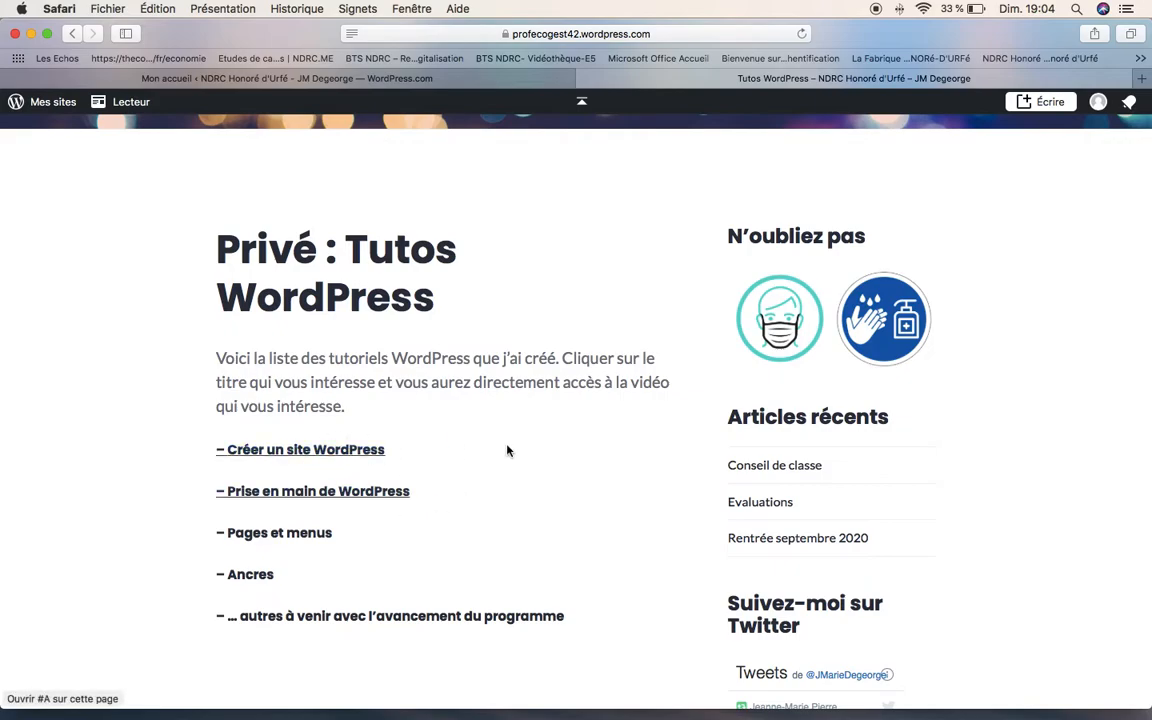
scroll(470, 485, down, 2)
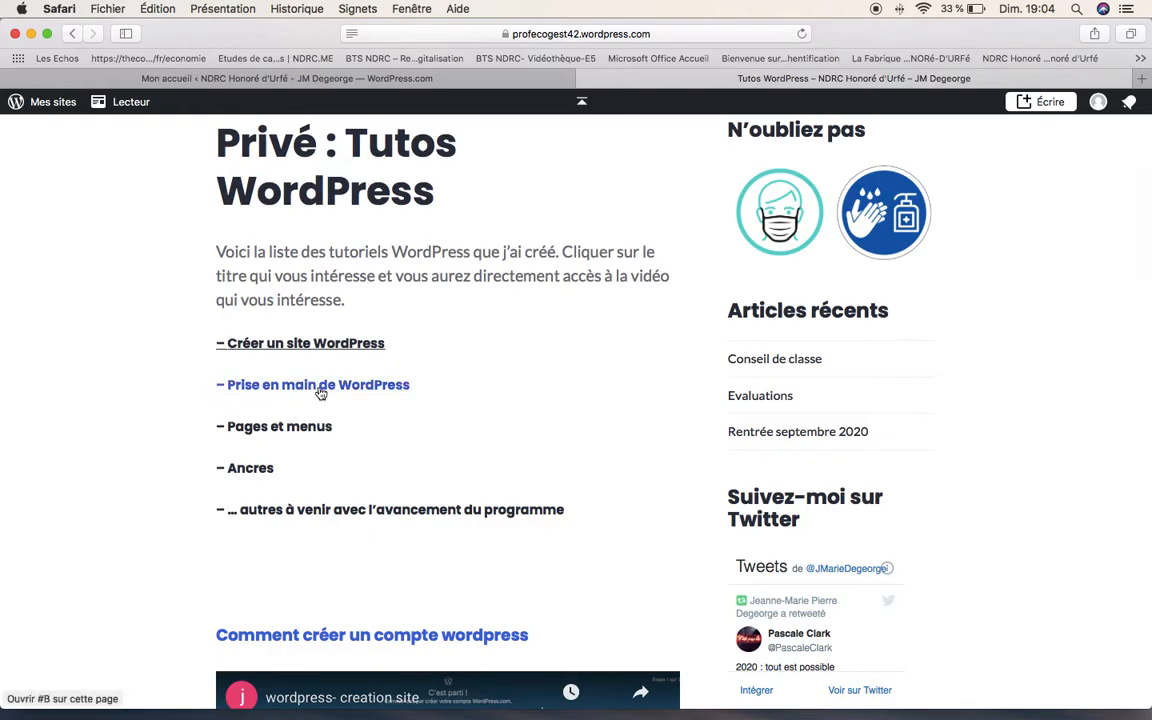
Test the "Prise en main de WordPress" and "Créer un site WordPress" anchor links, returning to the tutorial list after each jump
click(320, 393)
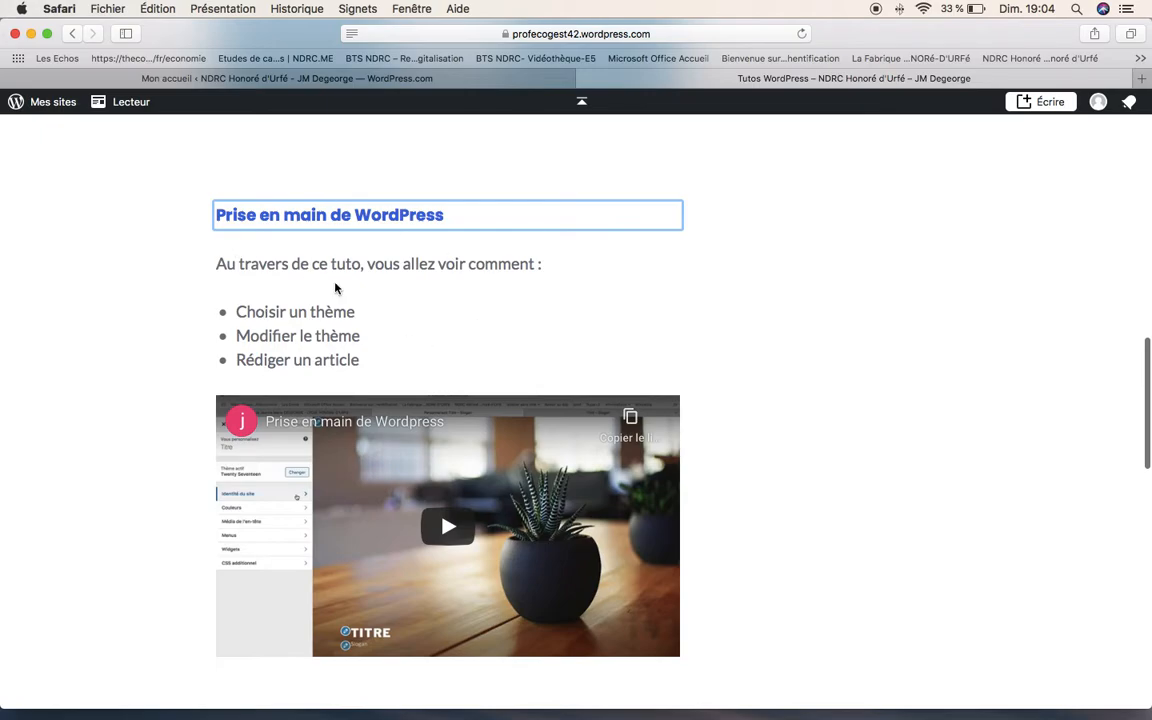
scroll(335, 287, up, 1)
scroll(335, 287, up, 15)
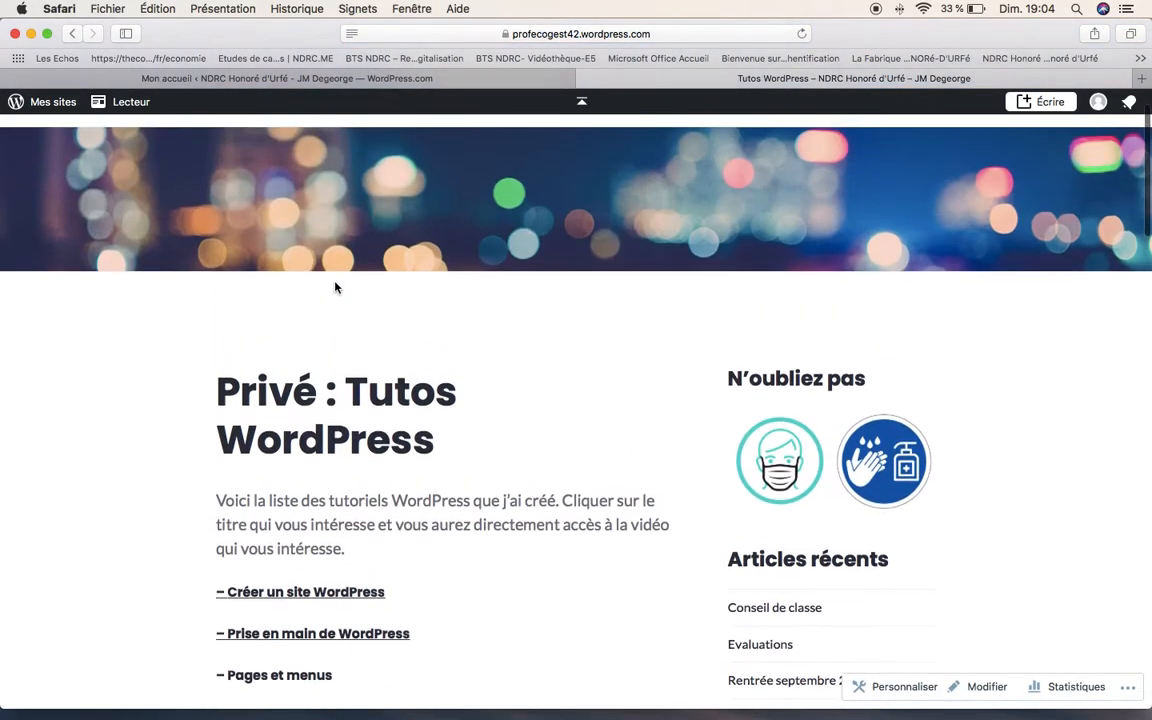
click(323, 591)
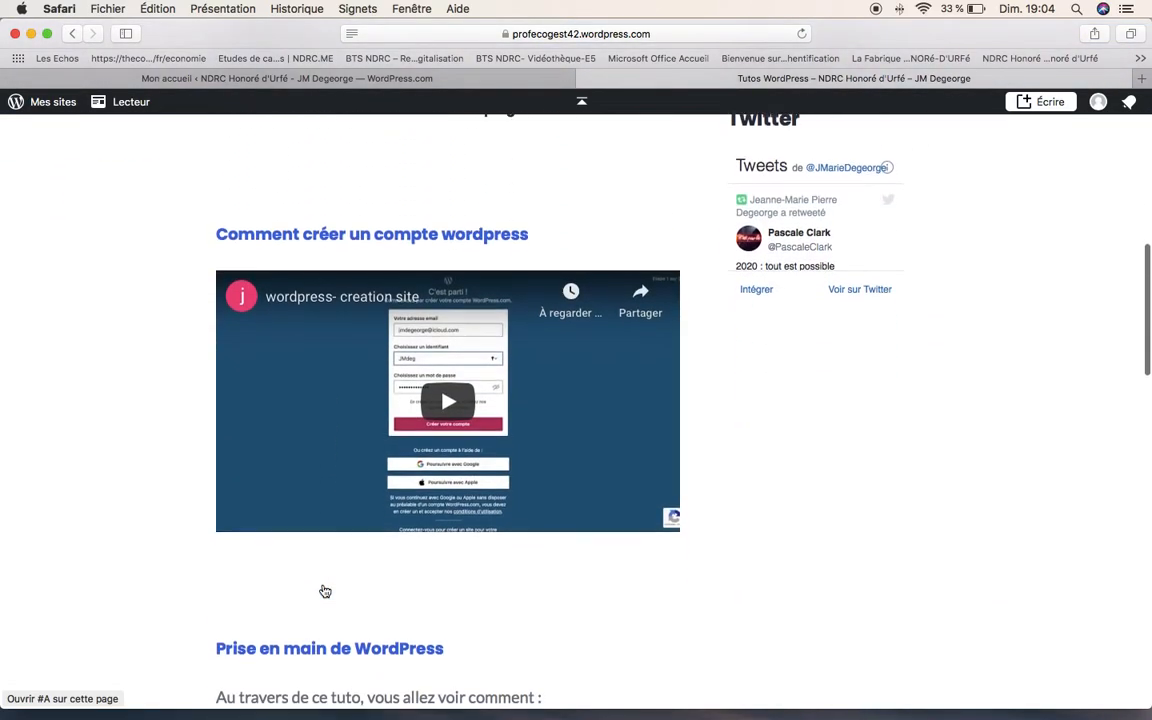
scroll(323, 590, up, 3)
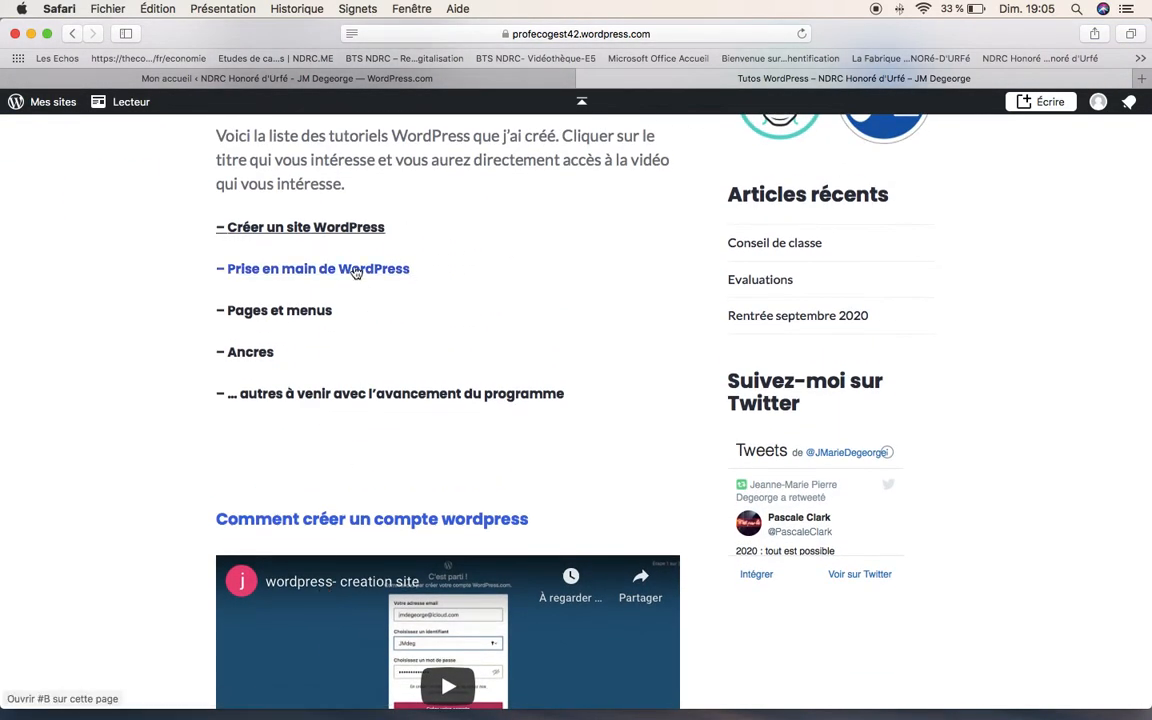
click(354, 268)
scroll(354, 268, up, 6)
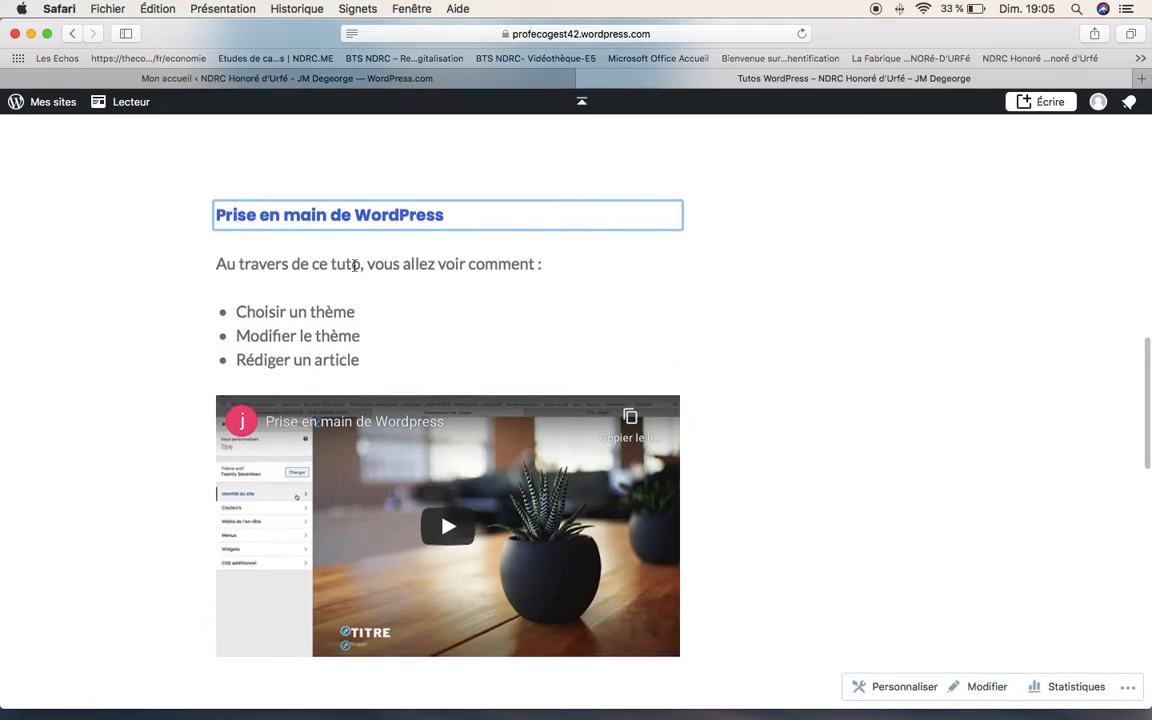
scroll(354, 268, up, 10)
mouse_move(788, 157)
Return to the site's WordPress dashboard and open the page "Développer la relation de e-commerce" for editing
click(435, 78)
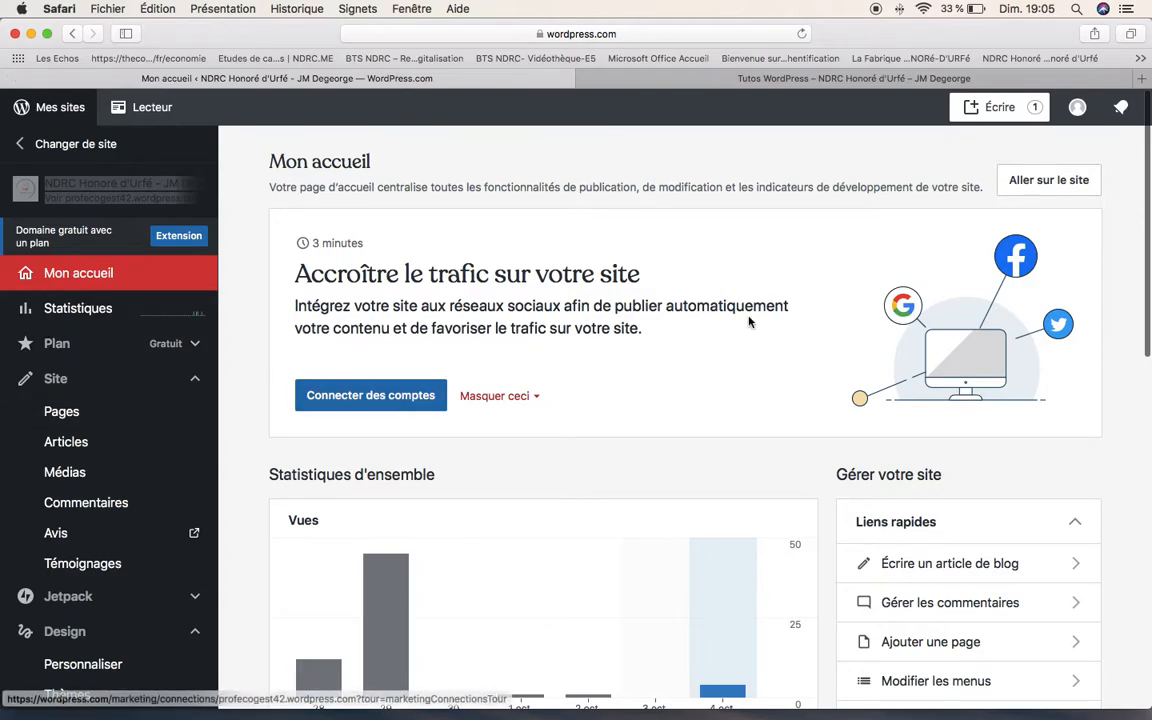
scroll(532, 296, down, 2)
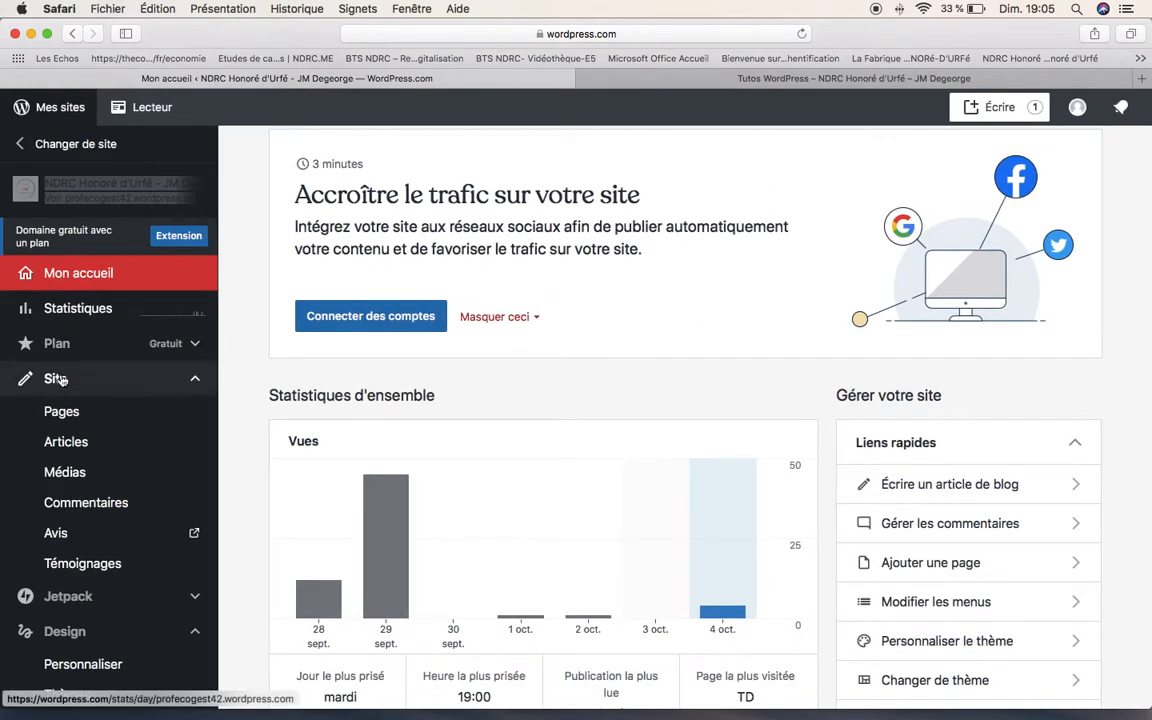
click(45, 413)
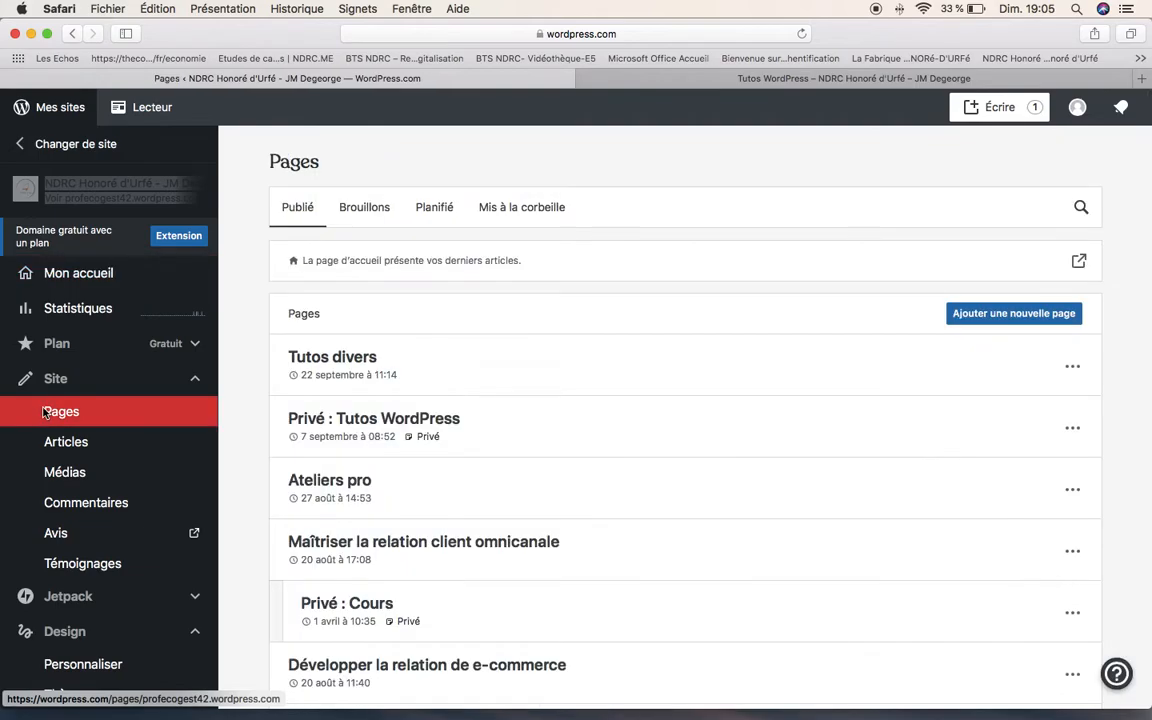
scroll(630, 483, down, 3)
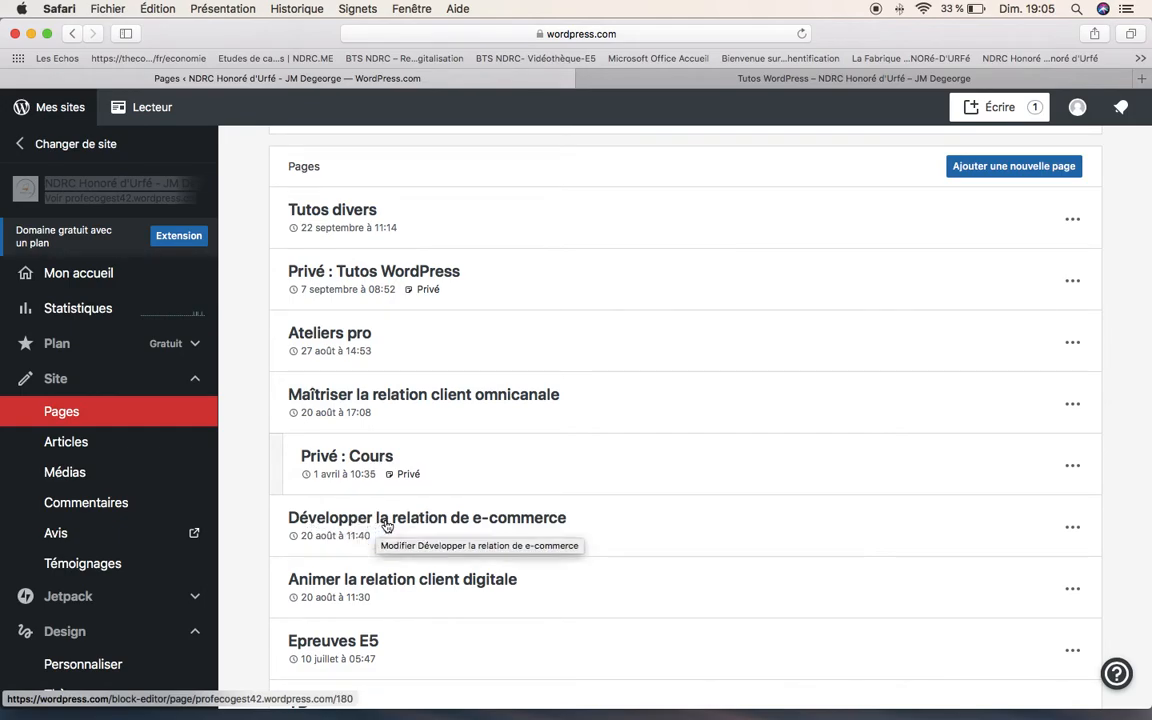
click(386, 522)
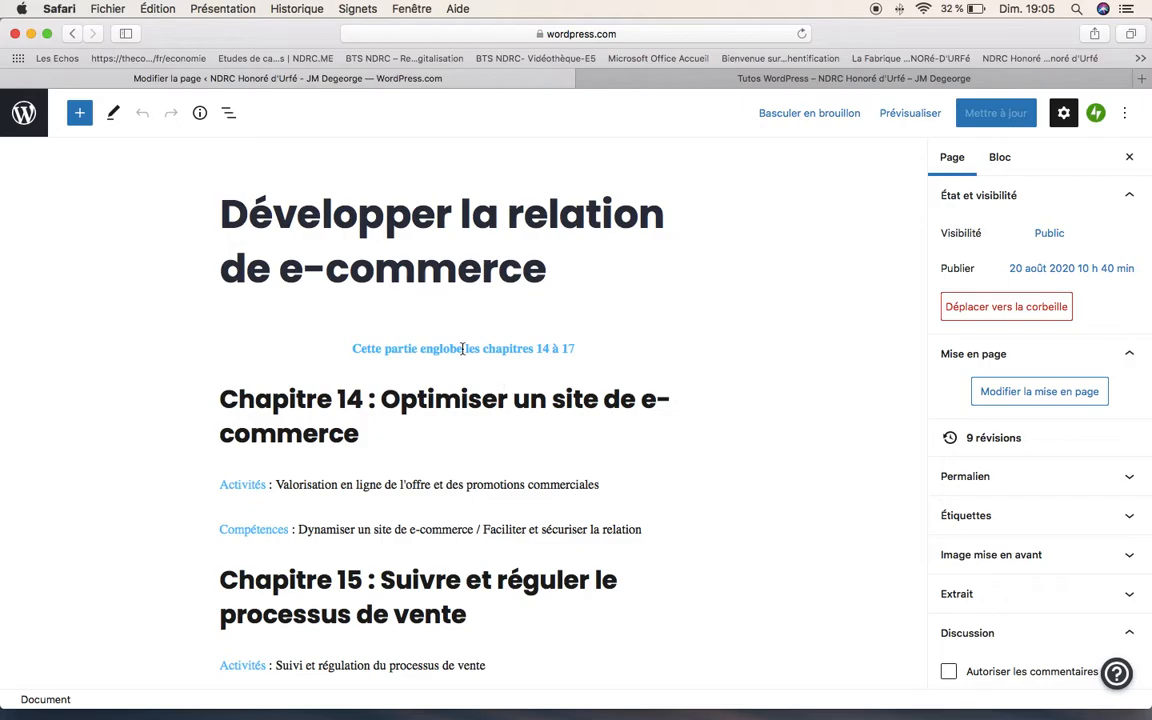
Give the paragraph "Cette partie englobe les chapitres 14 à 17" the HTML anchor Thème3digitalisation and update the page
triple_click(463, 348)
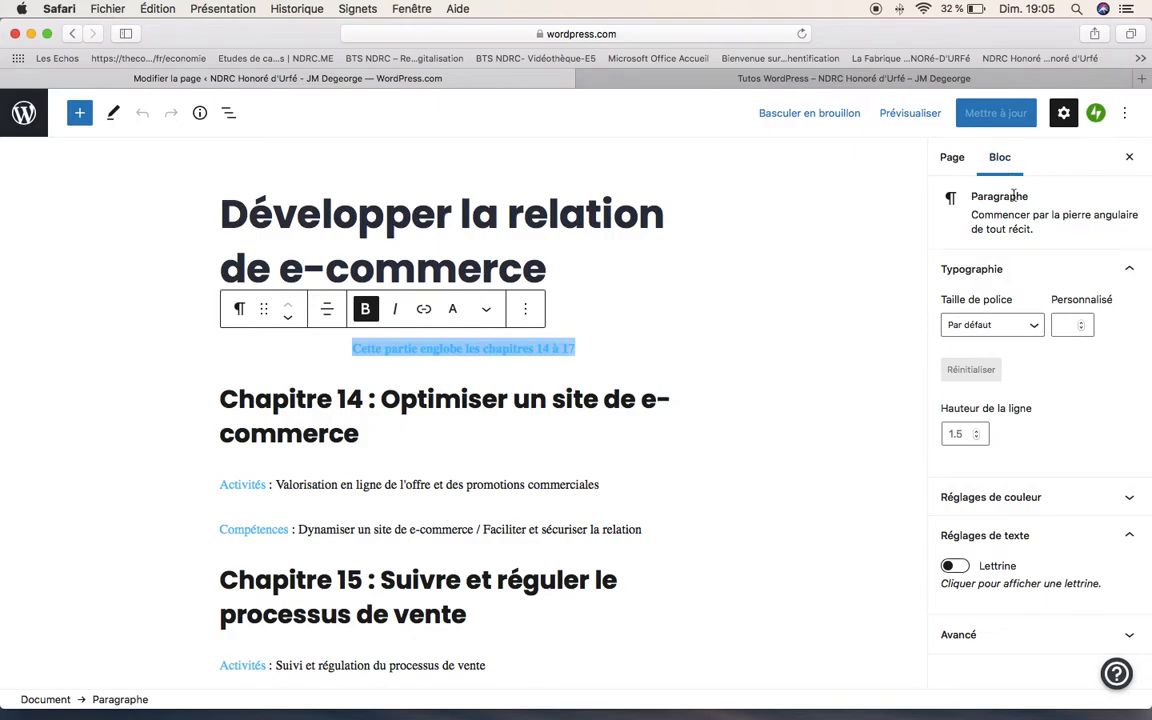
scroll(990, 340, down, 1)
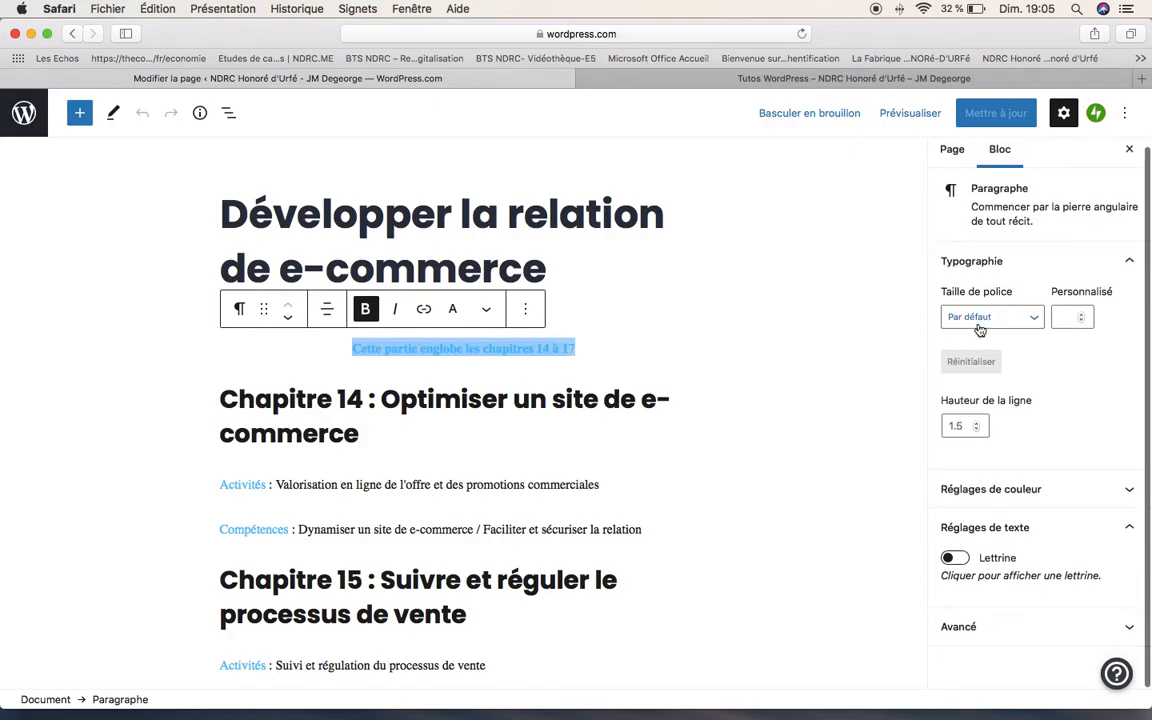
click(998, 632)
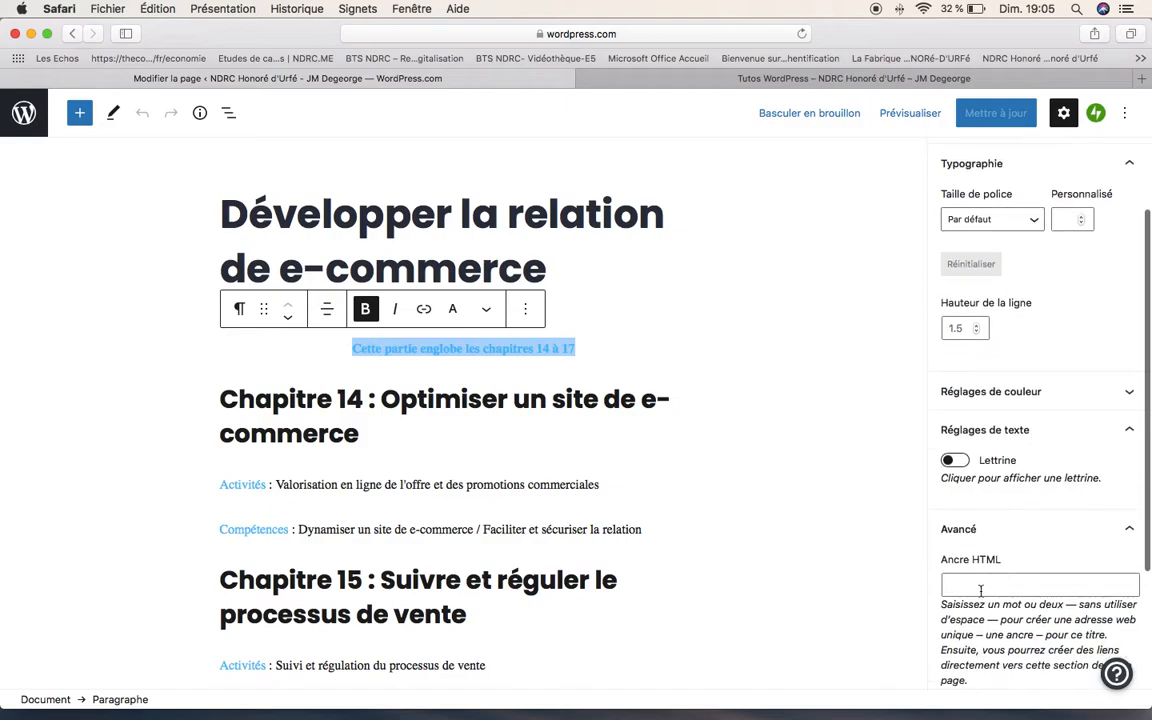
click(971, 586)
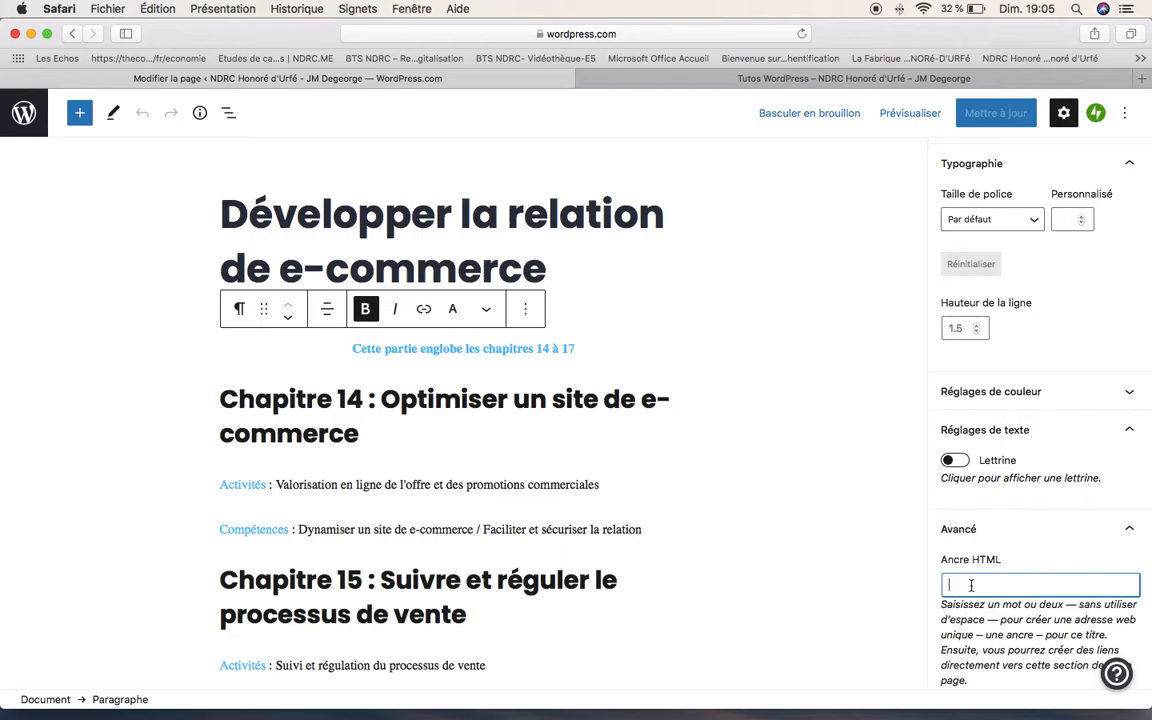
text(Thème3dogitalisation)
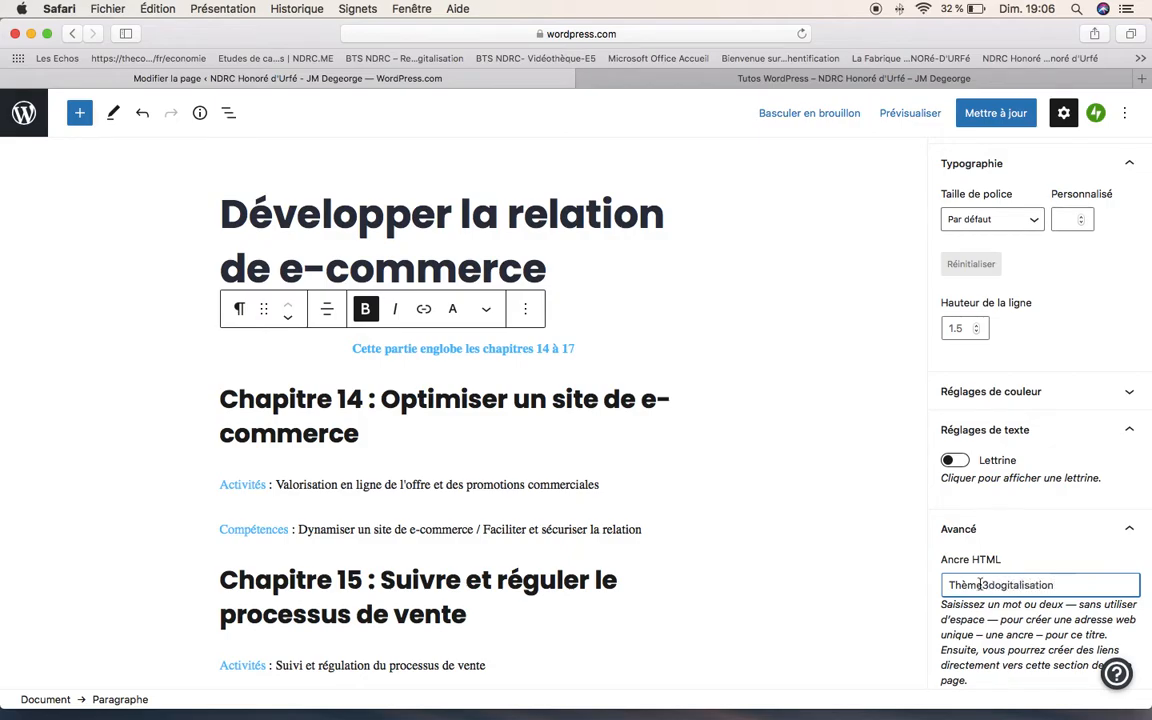
click(999, 585)
key(BackSpace)
text(i)
click(985, 118)
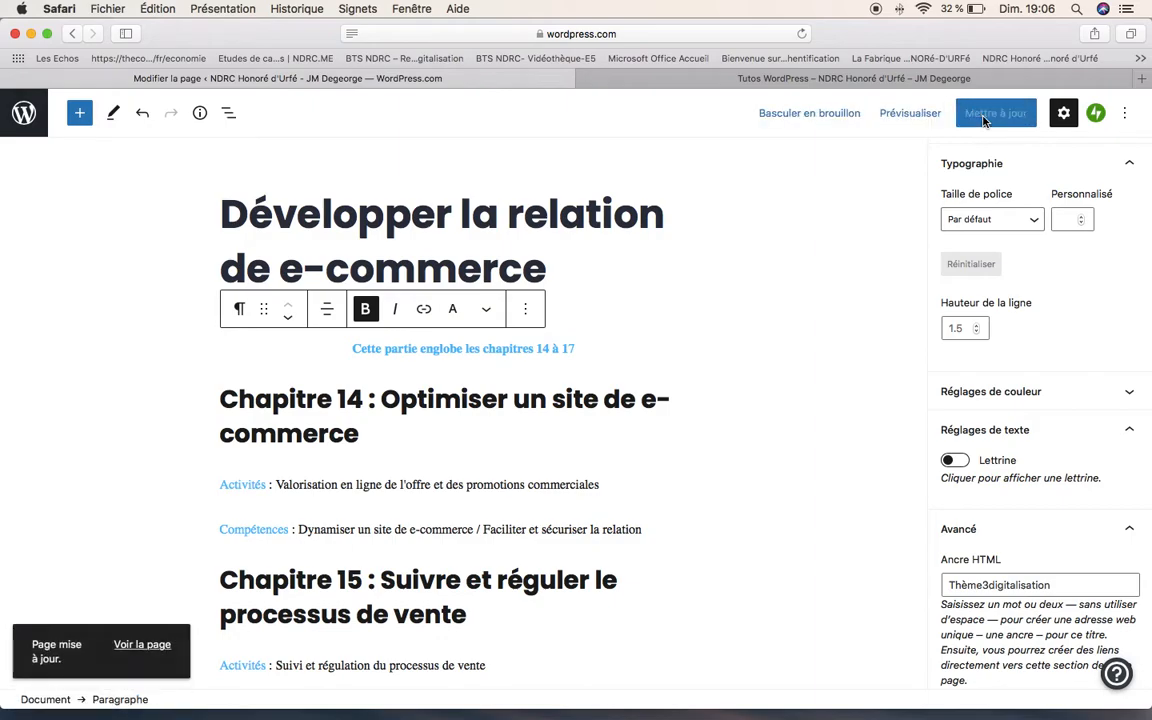
Open the recently edited Cours page for editing
click(24, 112)
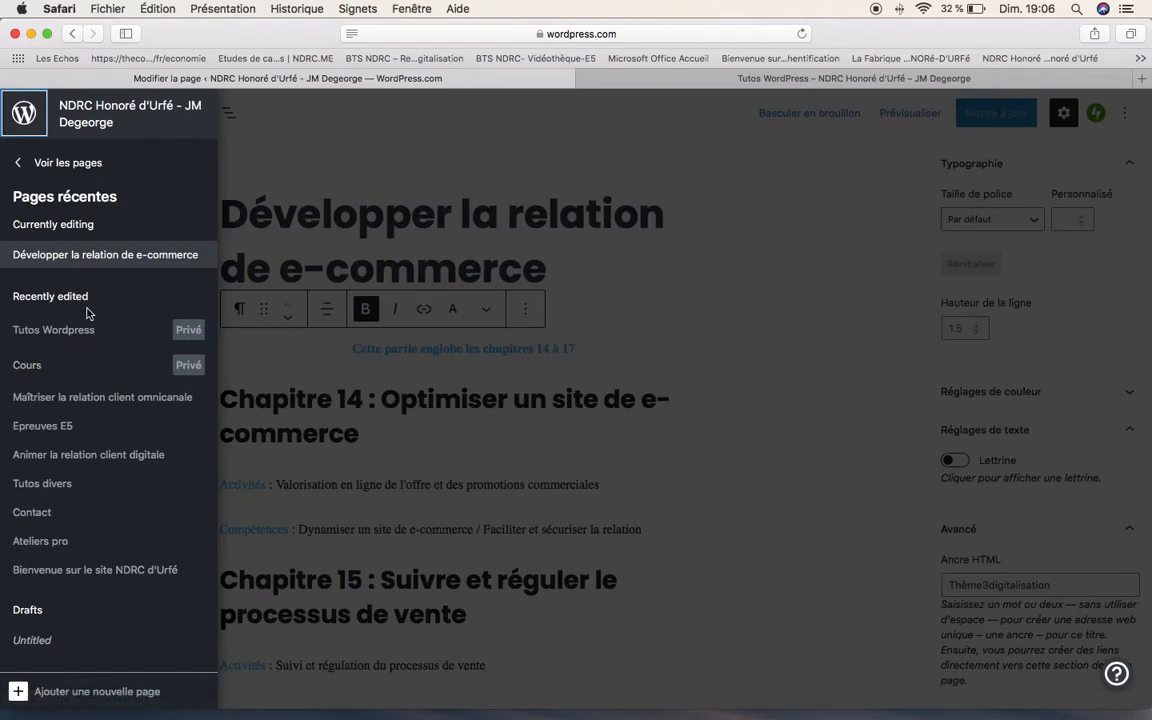
click(26, 367)
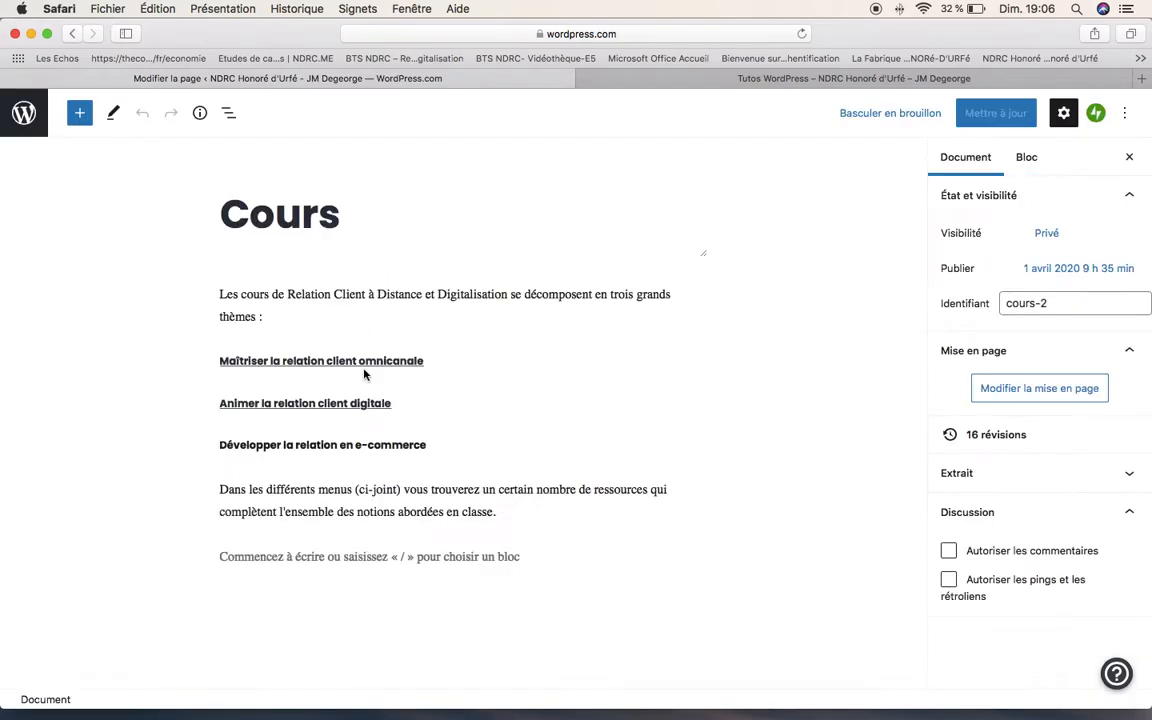
Link the heading "Développer la relation en e-commerce" to the "Développer la relation de e-commerce" page found by searching Thème3digitalisation, and update the page
scroll(422, 331, down, 2)
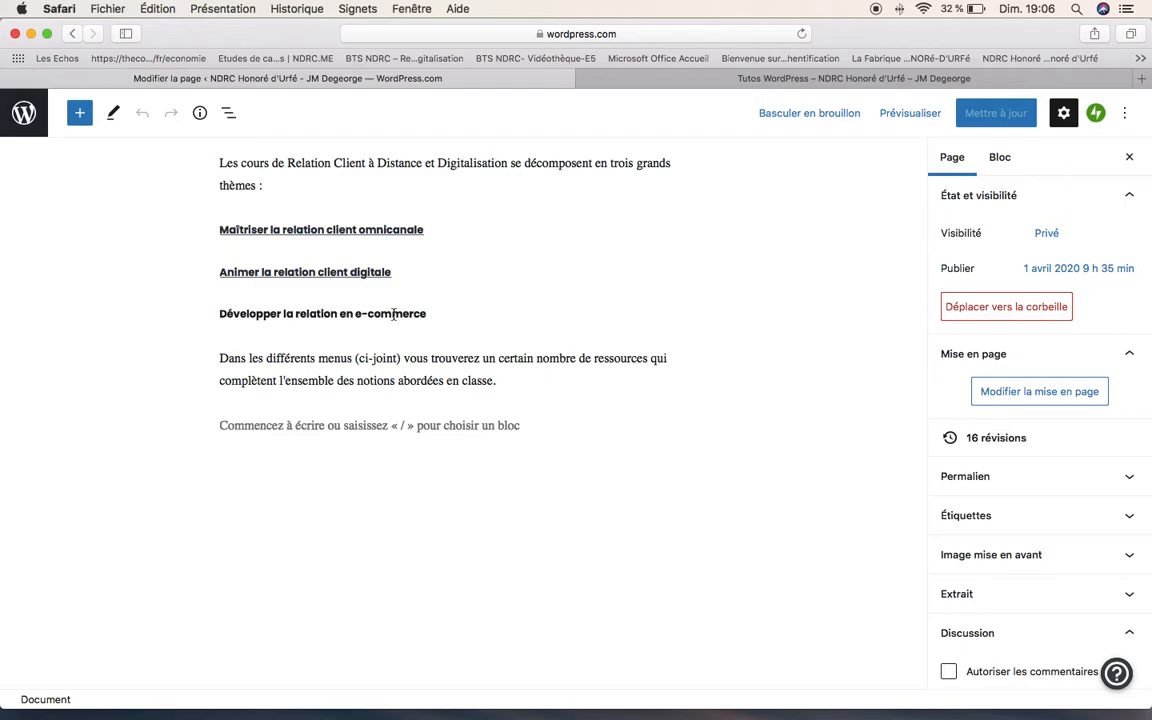
triple_click(321, 314)
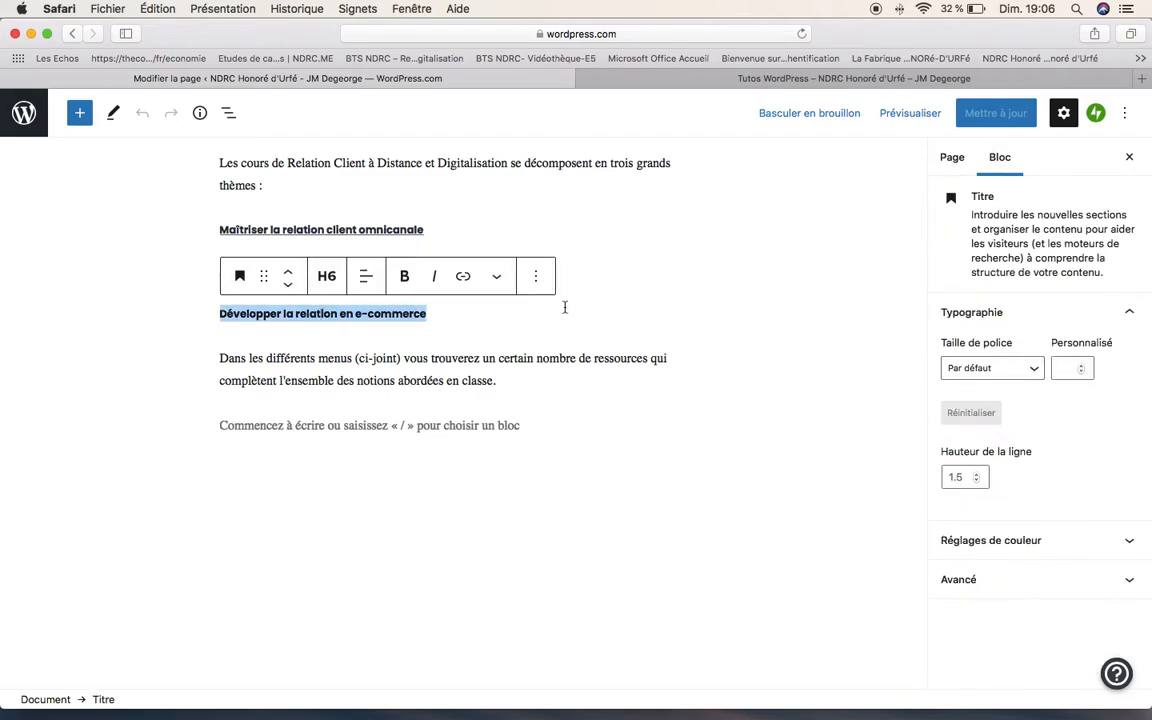
click(463, 277)
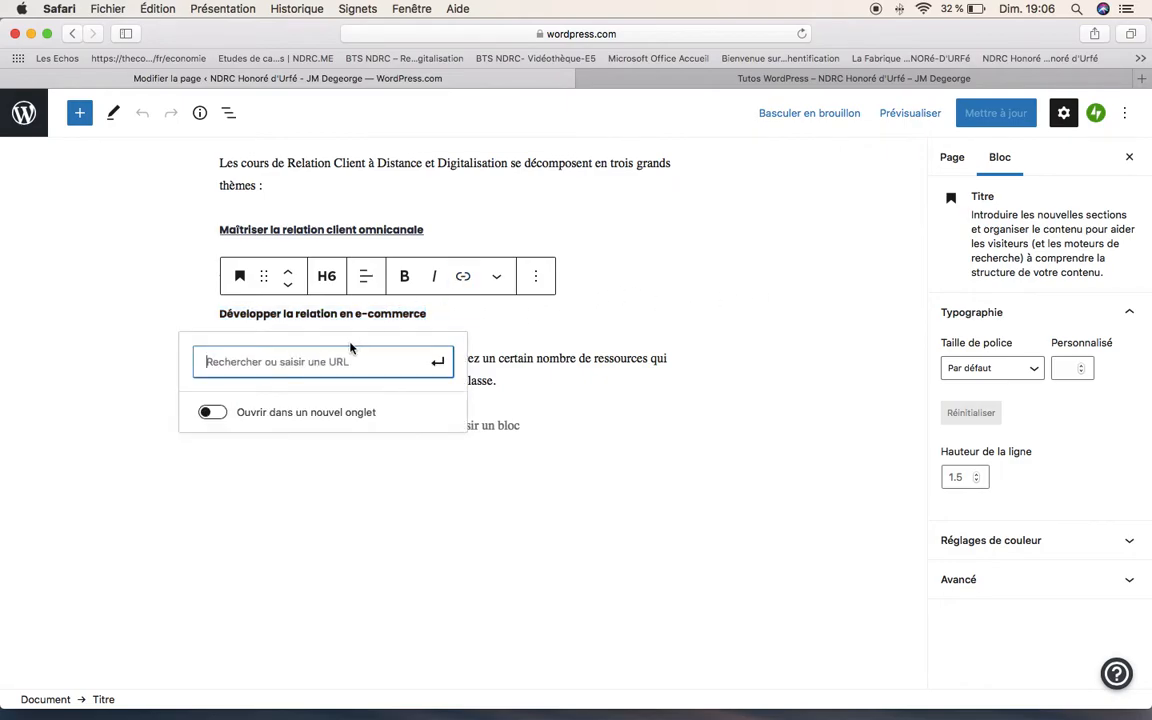
text(Thème3)
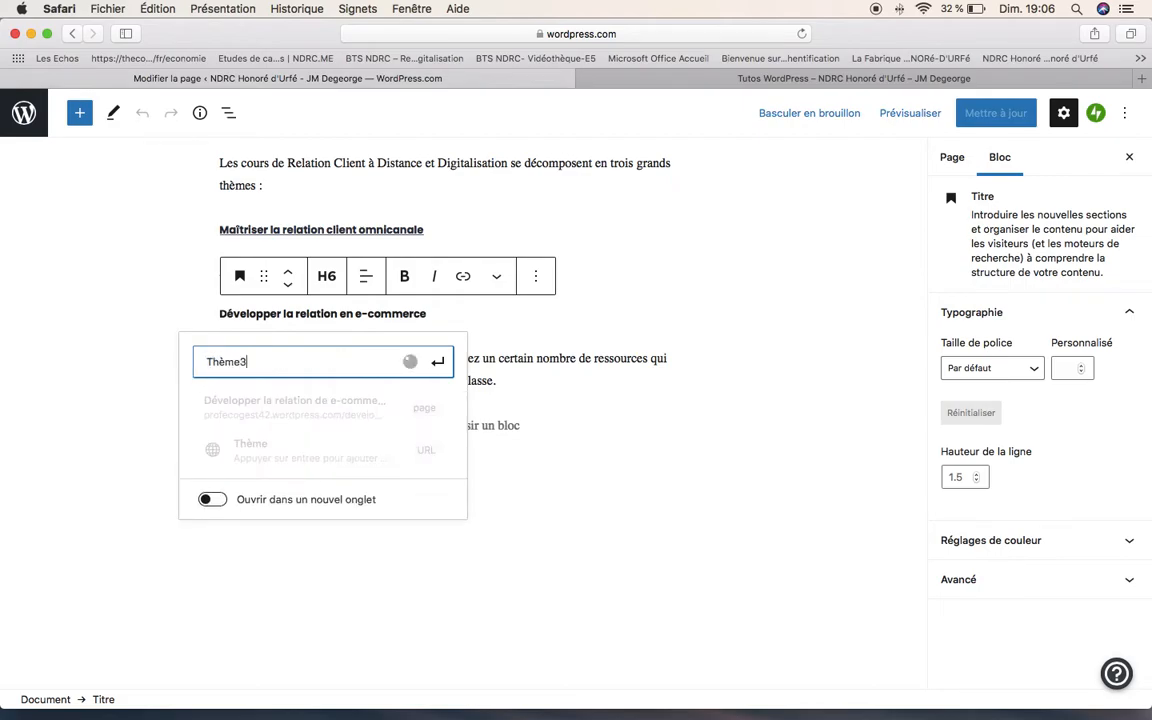
text(digisatio)
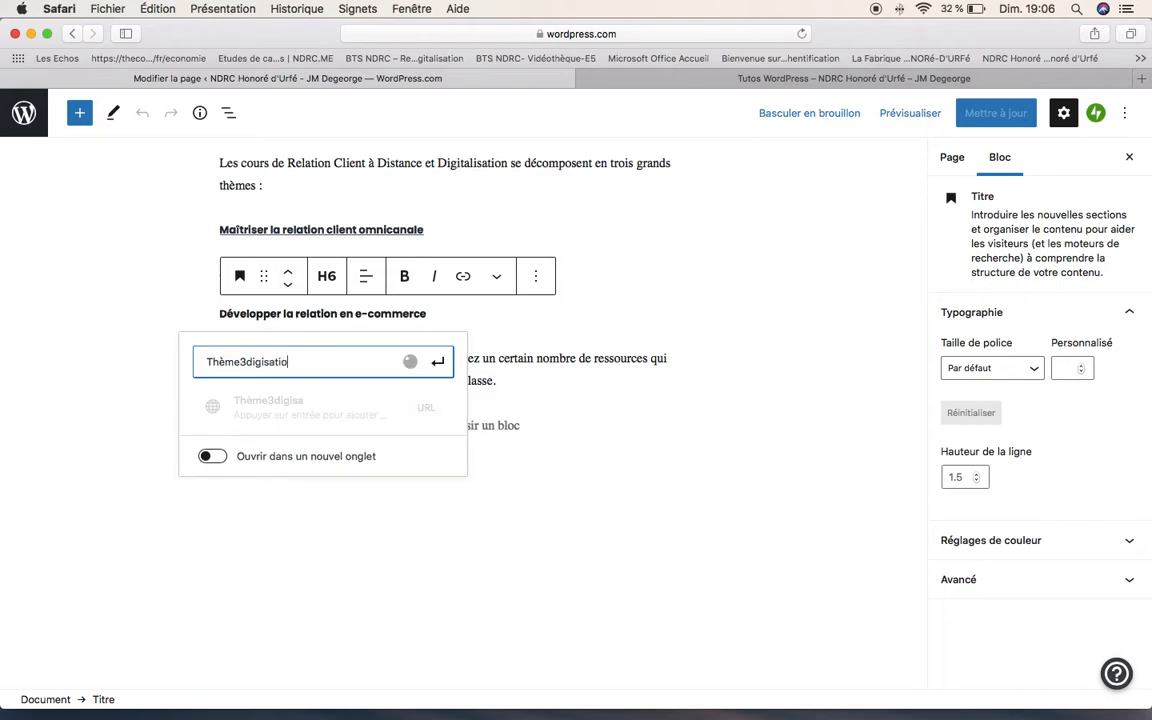
text(n)
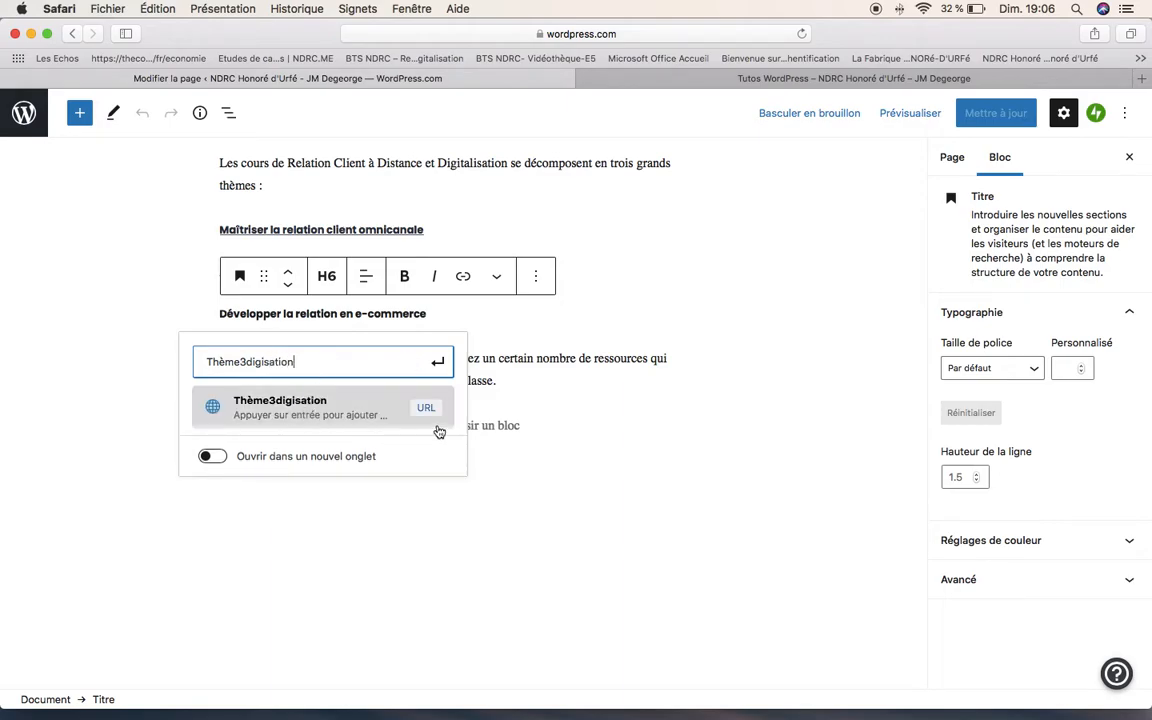
click(267, 362)
text(tali)
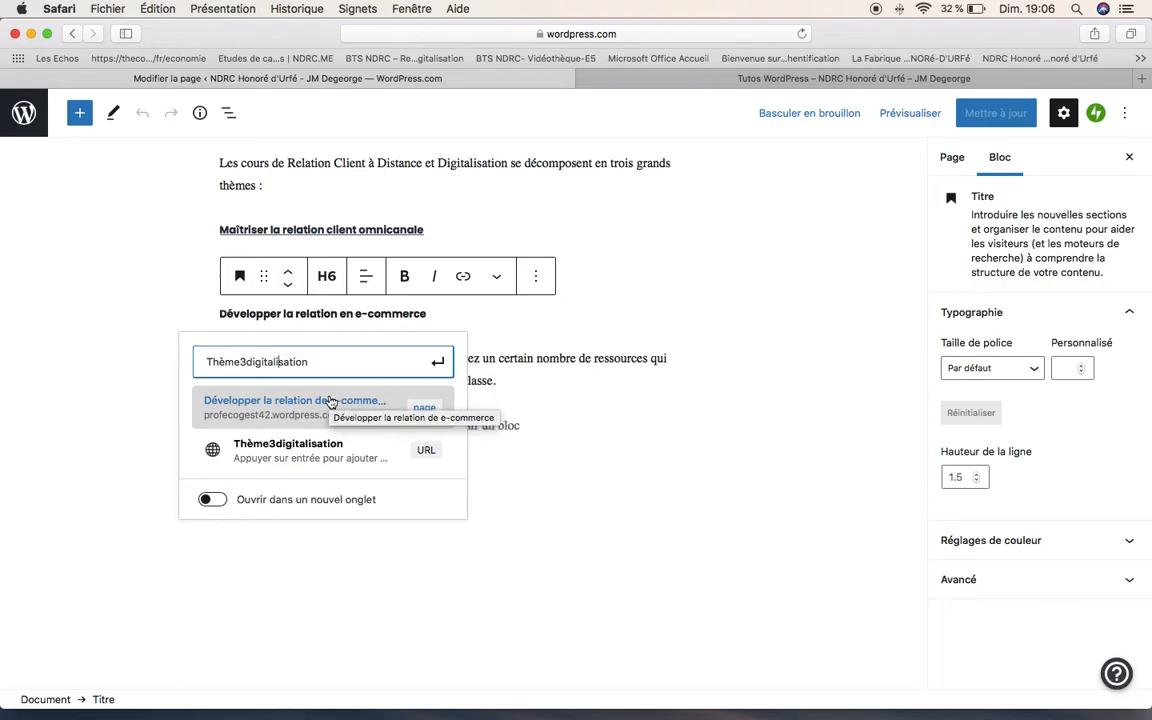
click(331, 402)
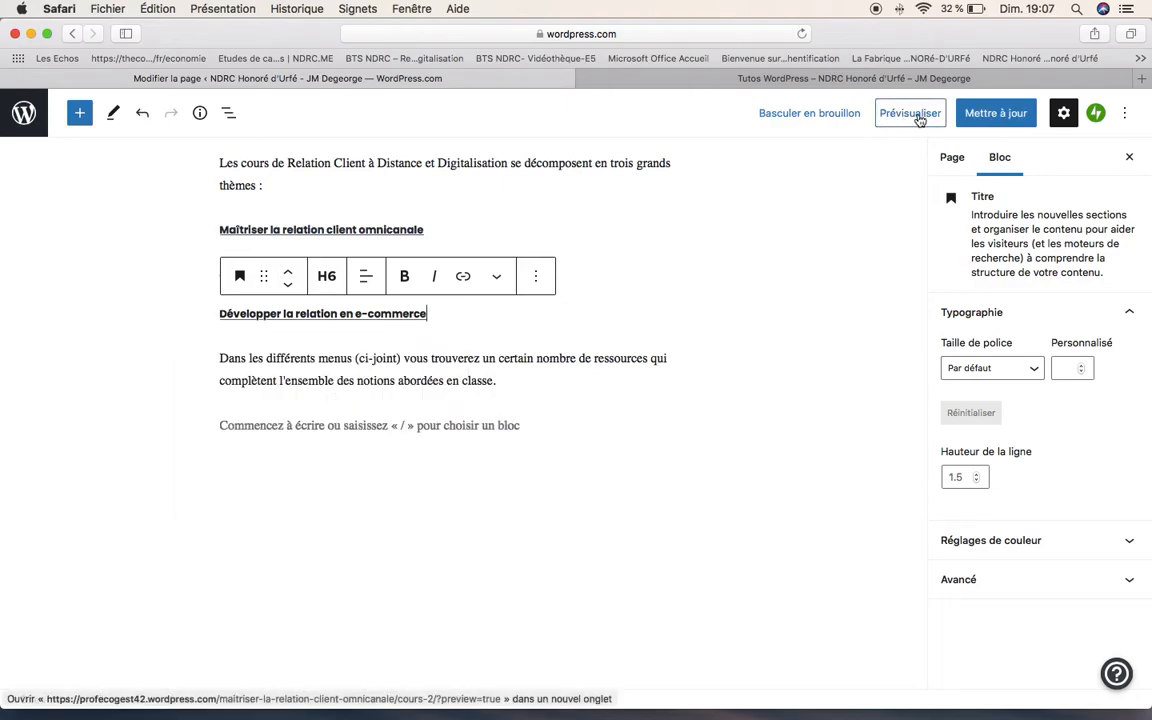
click(990, 113)
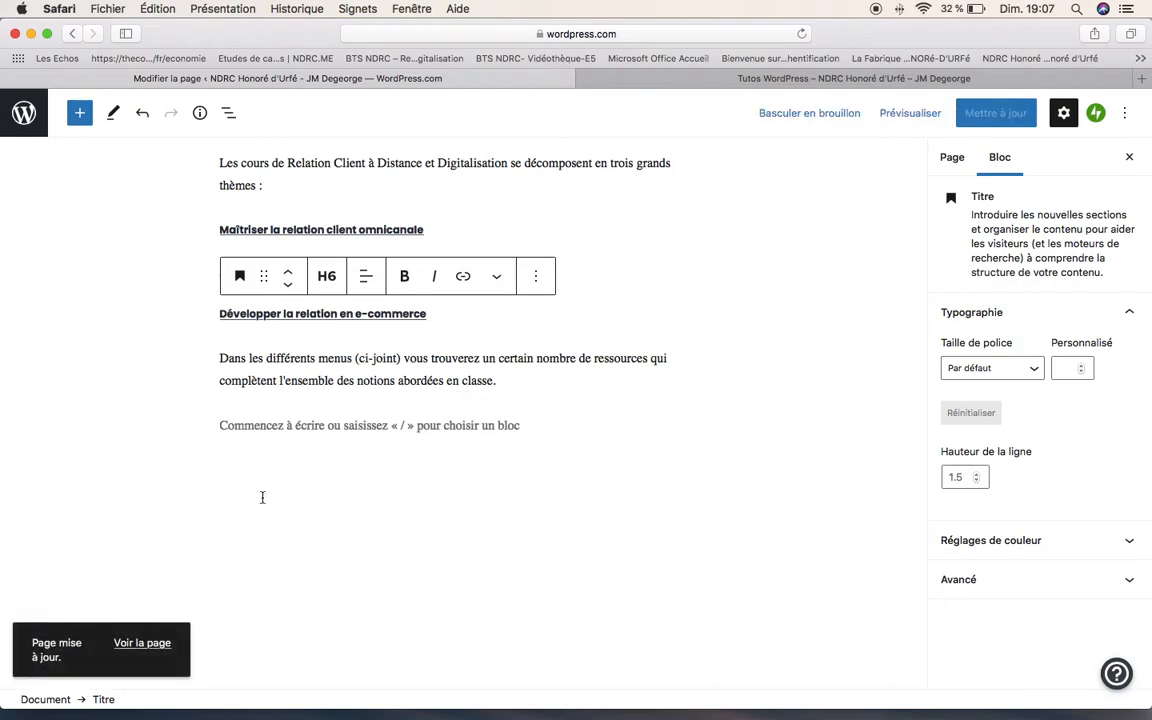
View the published Cours page and test the "Développer la relation en e-commerce" link
click(141, 645)
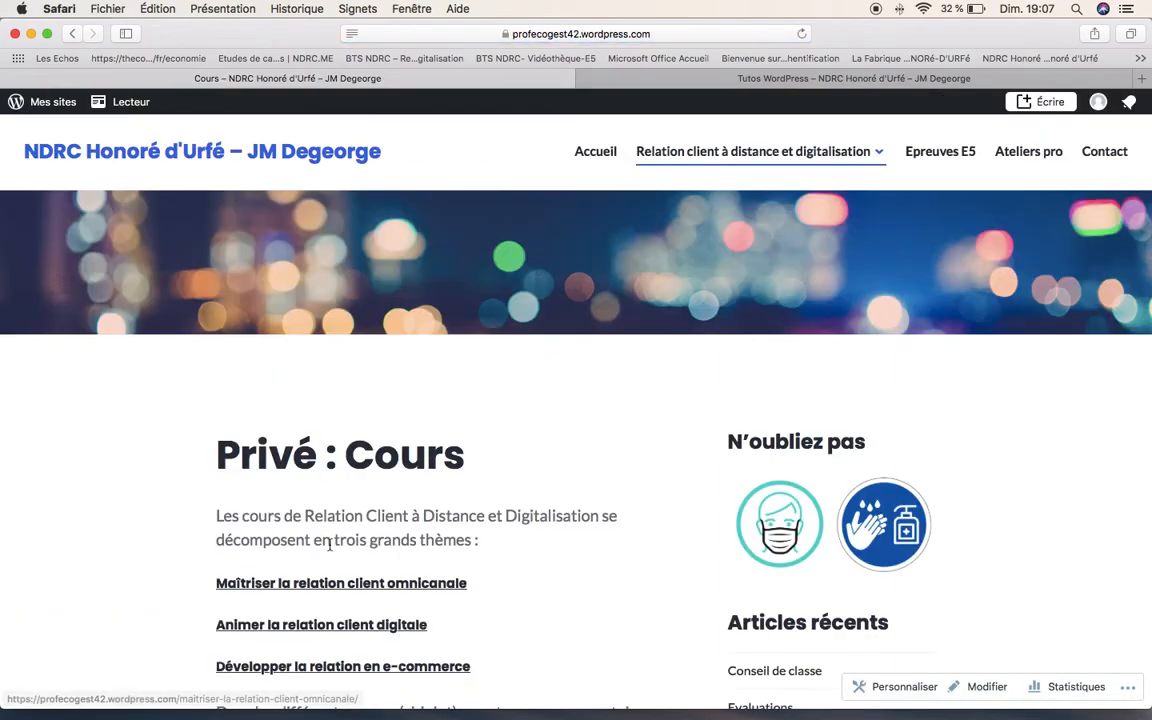
scroll(300, 560, down, 3)
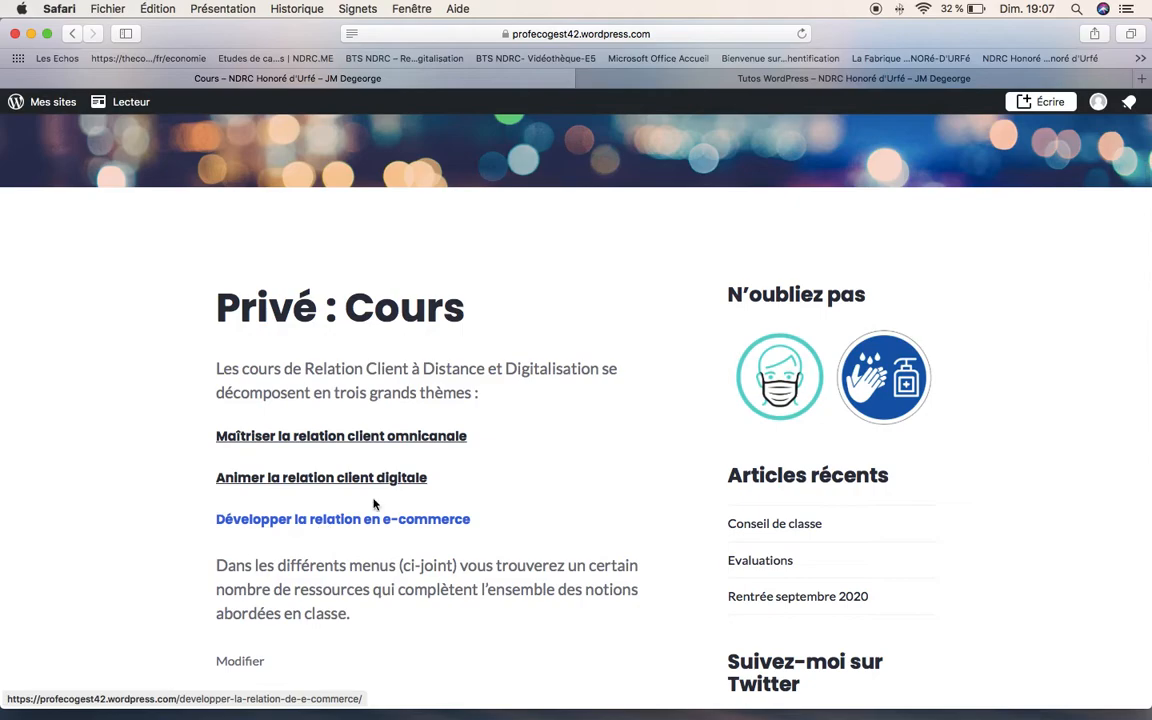
click(295, 525)
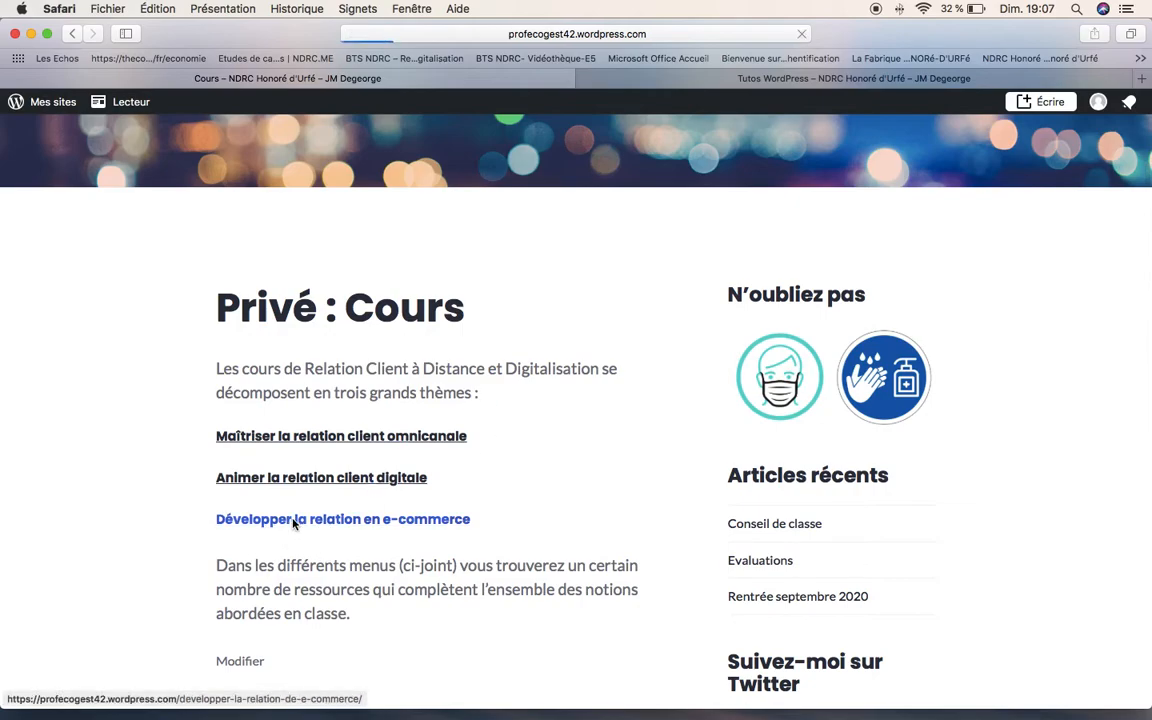
scroll(293, 522, down, 3)
scroll(293, 522, up, 3)
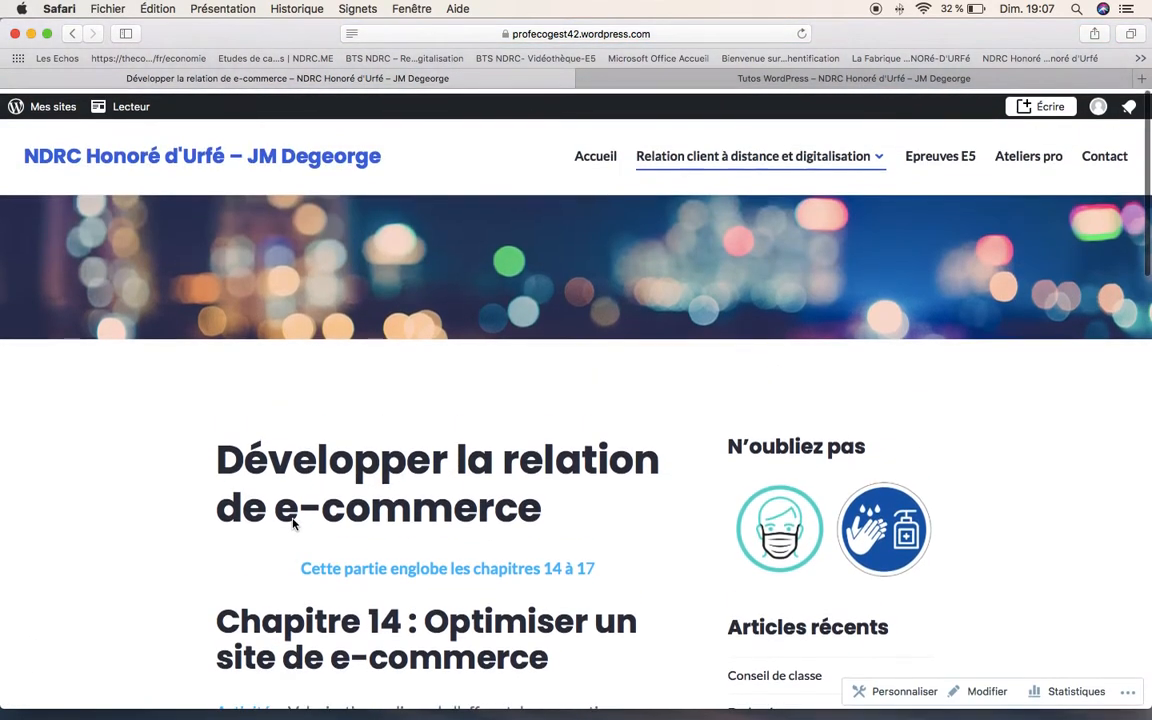
Return to the site's page list in the WordPress dashboard and open "Tutos WordPress" for editing
click(36, 103)
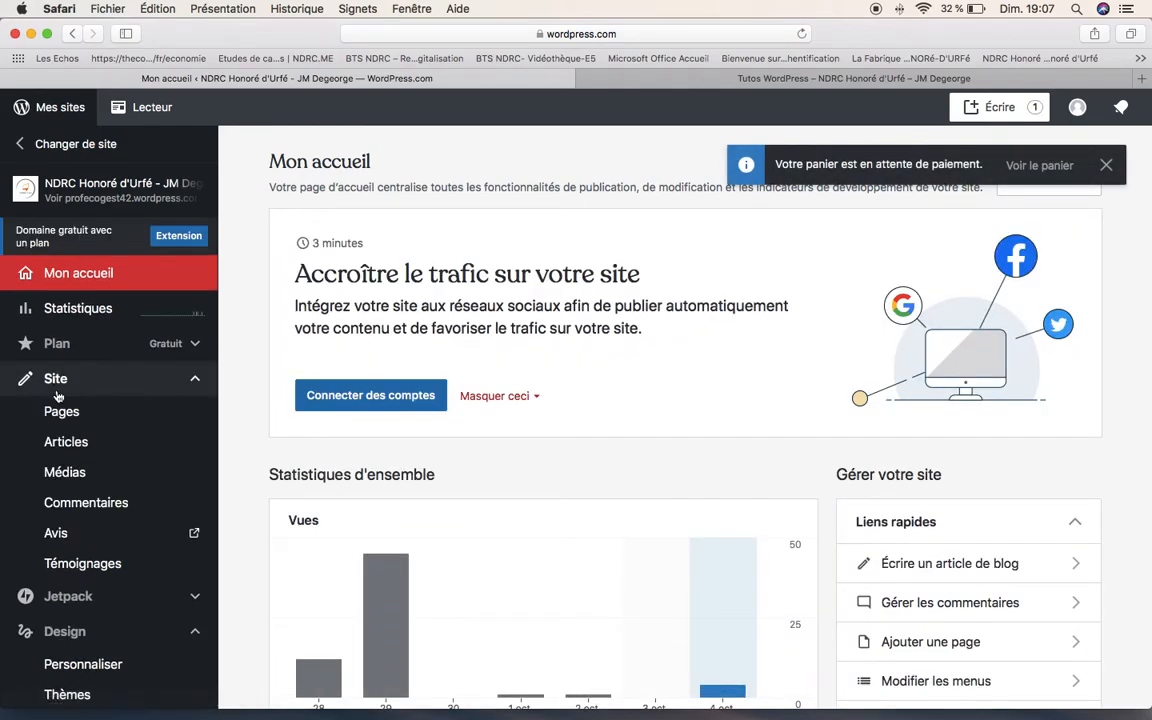
click(60, 411)
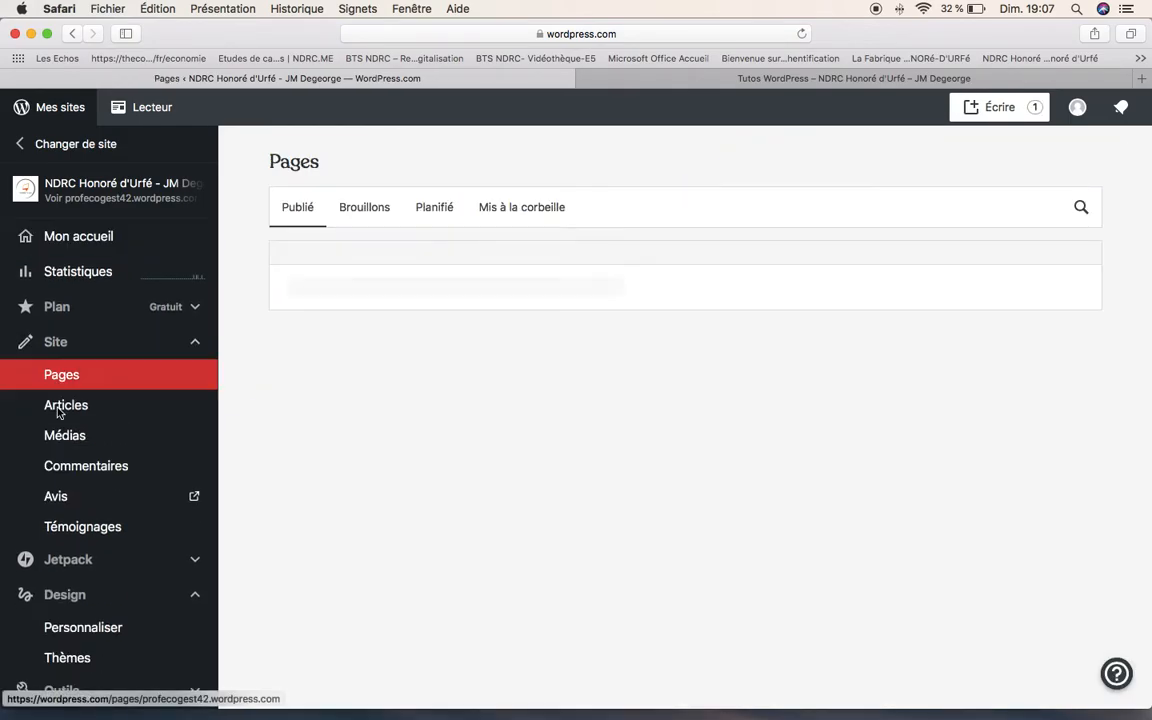
scroll(556, 588, down, 3)
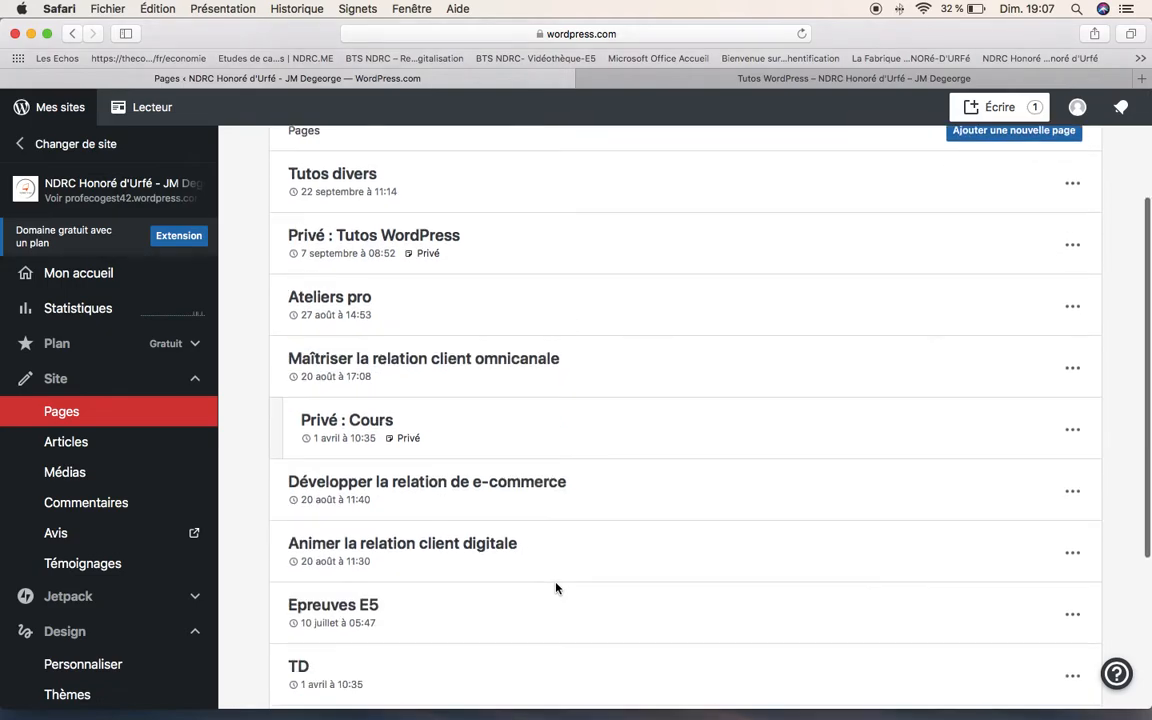
scroll(556, 588, down, 1)
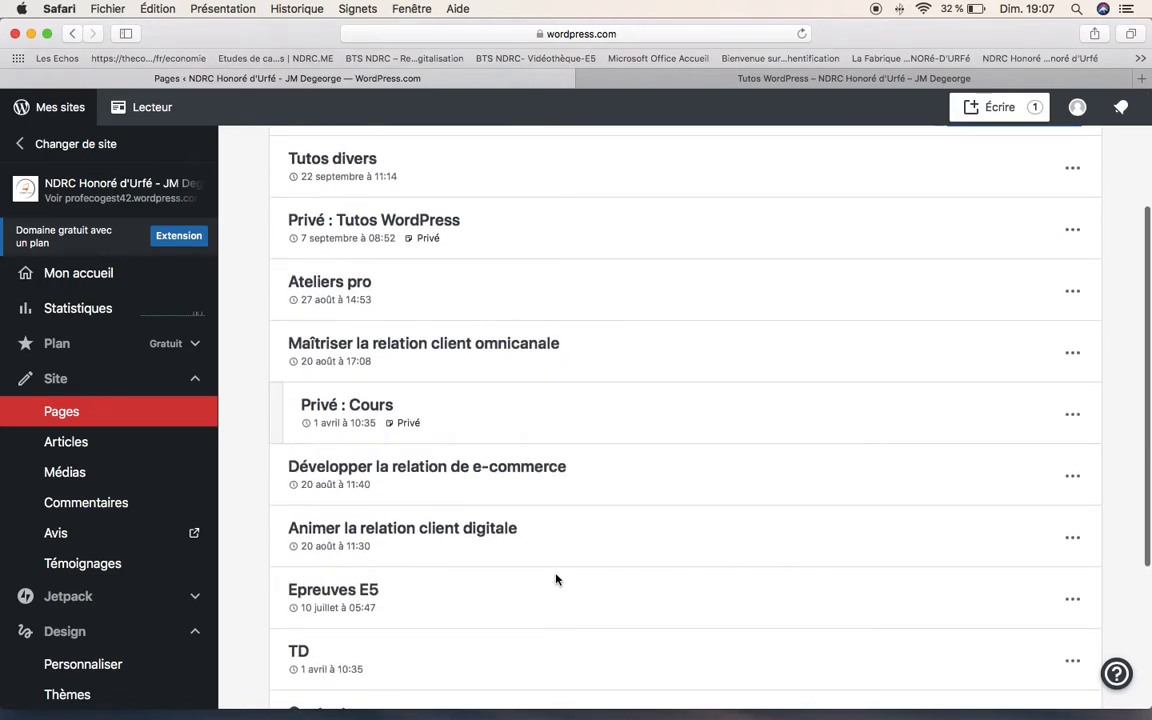
click(373, 222)
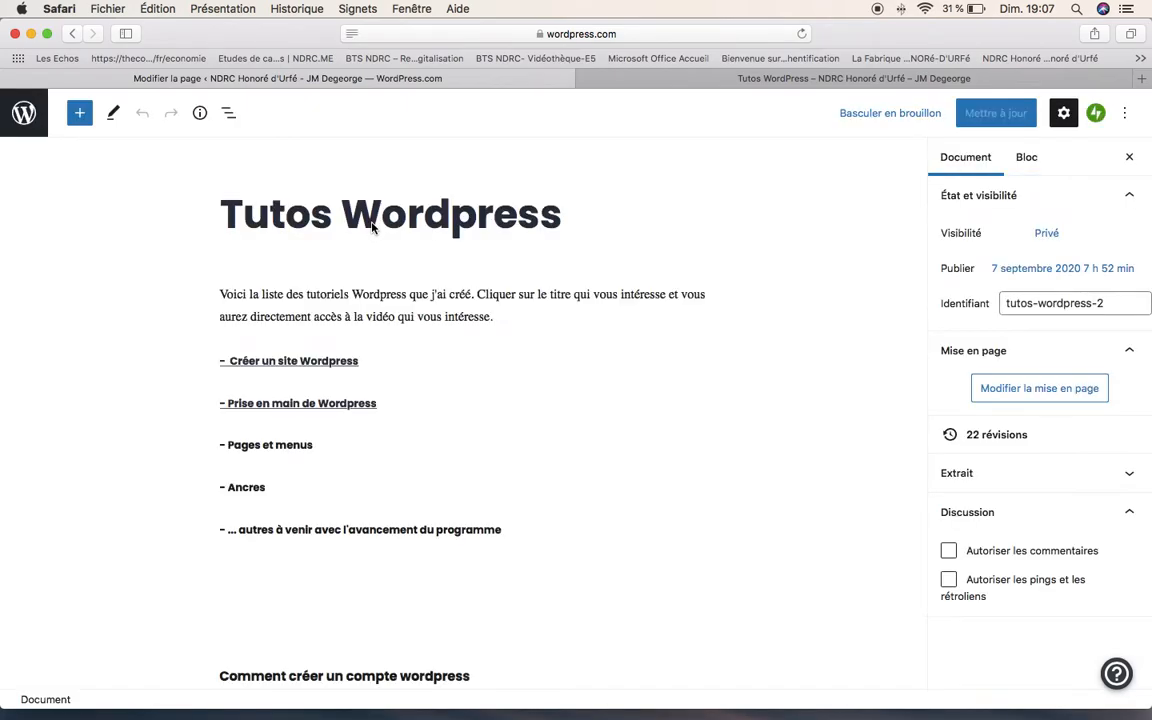
Give the heading "Création de pages et menus Wordpress" the HTML anchor C and update the page
scroll(419, 420, down, 3)
scroll(419, 420, up, 3)
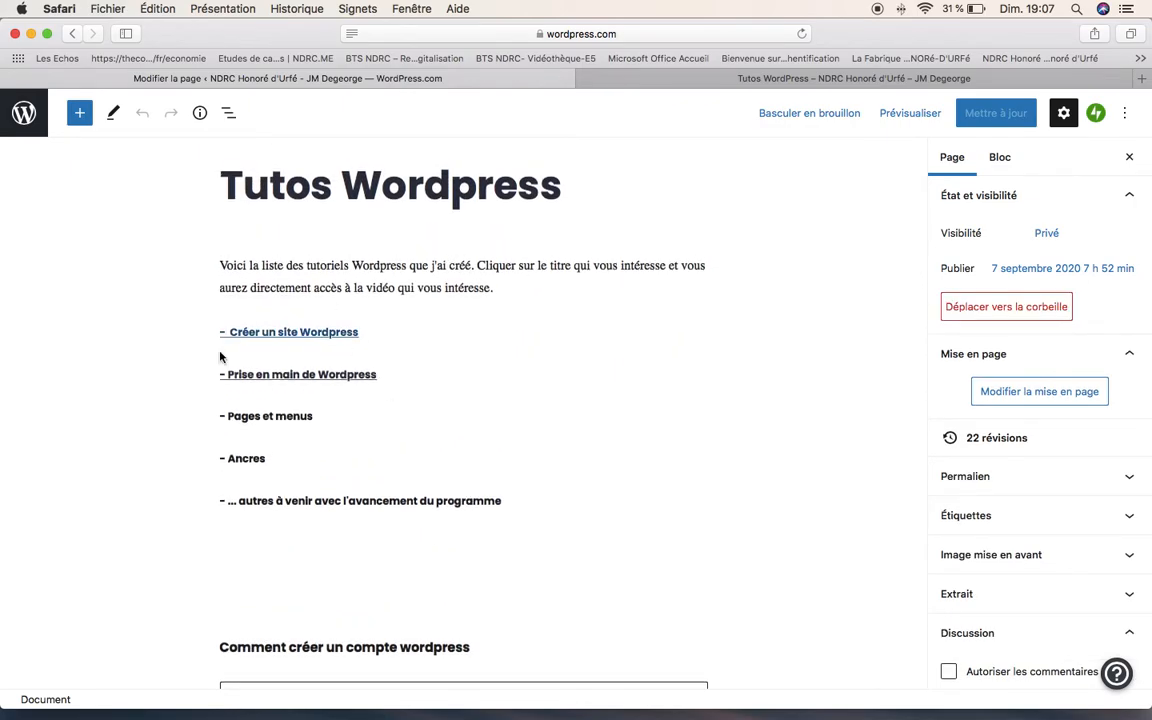
mouse_move(514, 393)
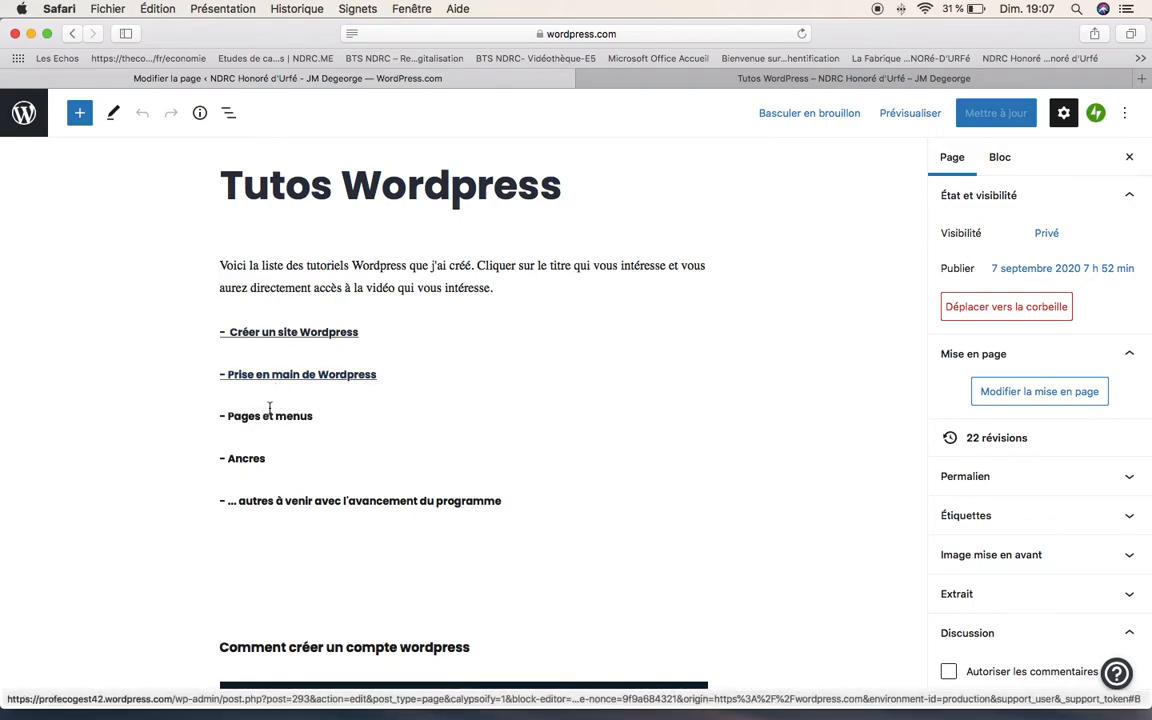
mouse_move(242, 483)
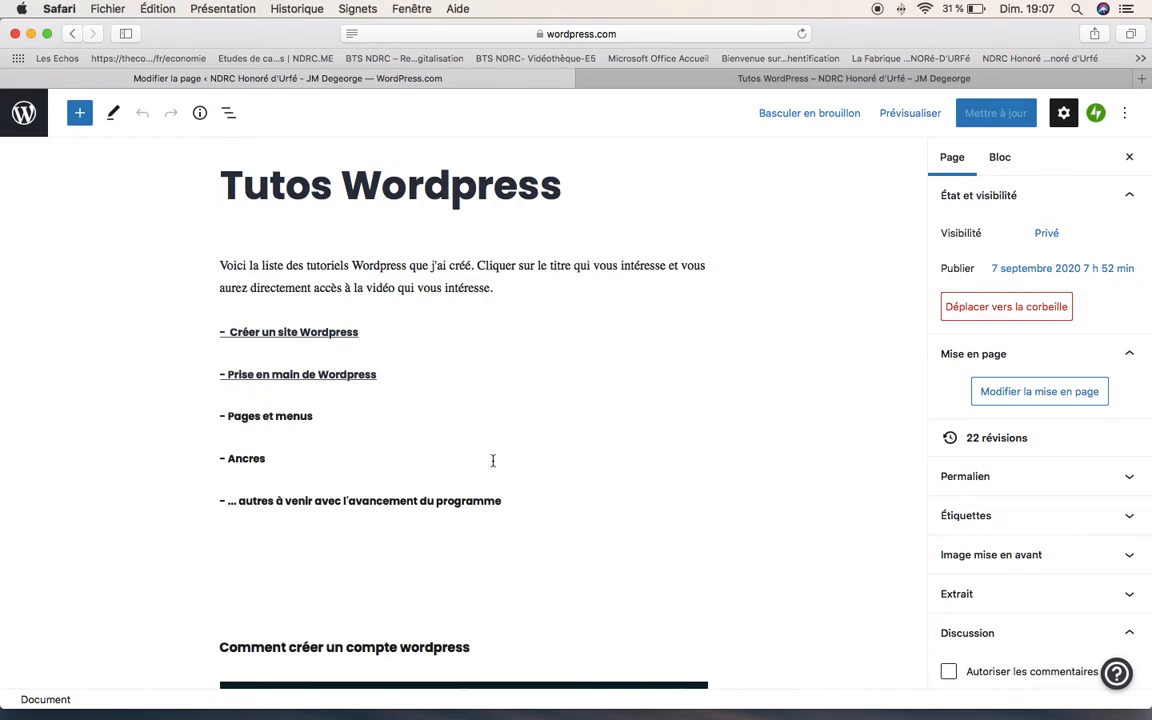
scroll(462, 457, down, 15)
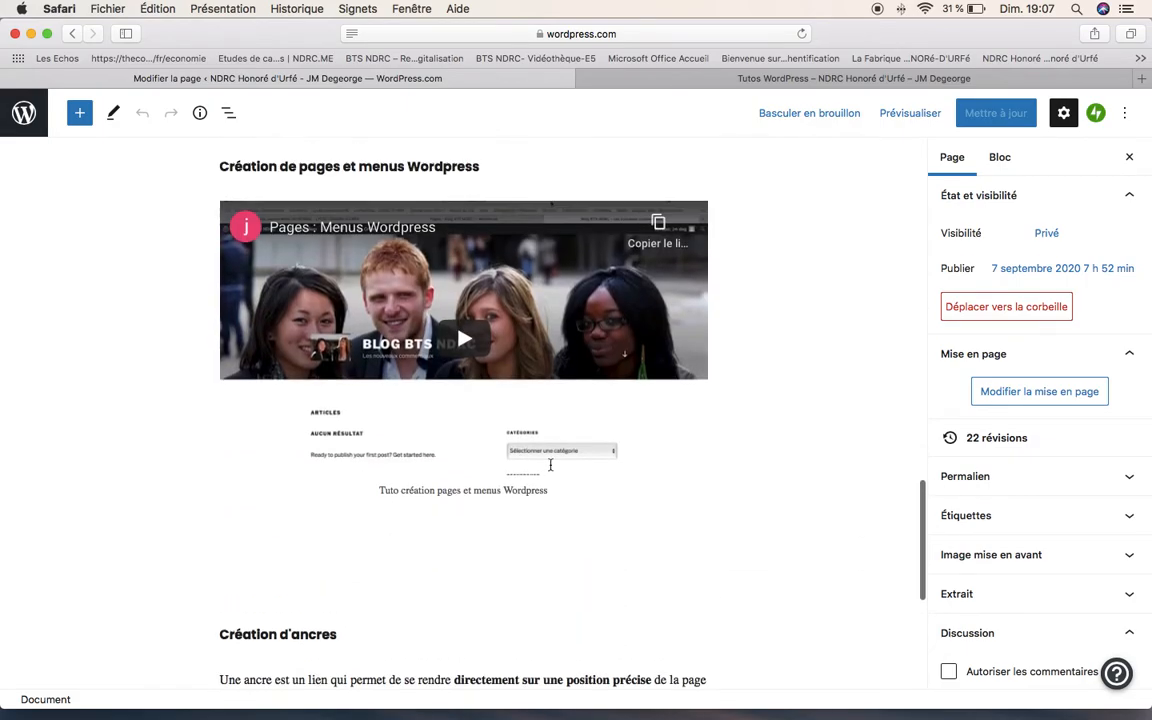
scroll(550, 464, up, 3)
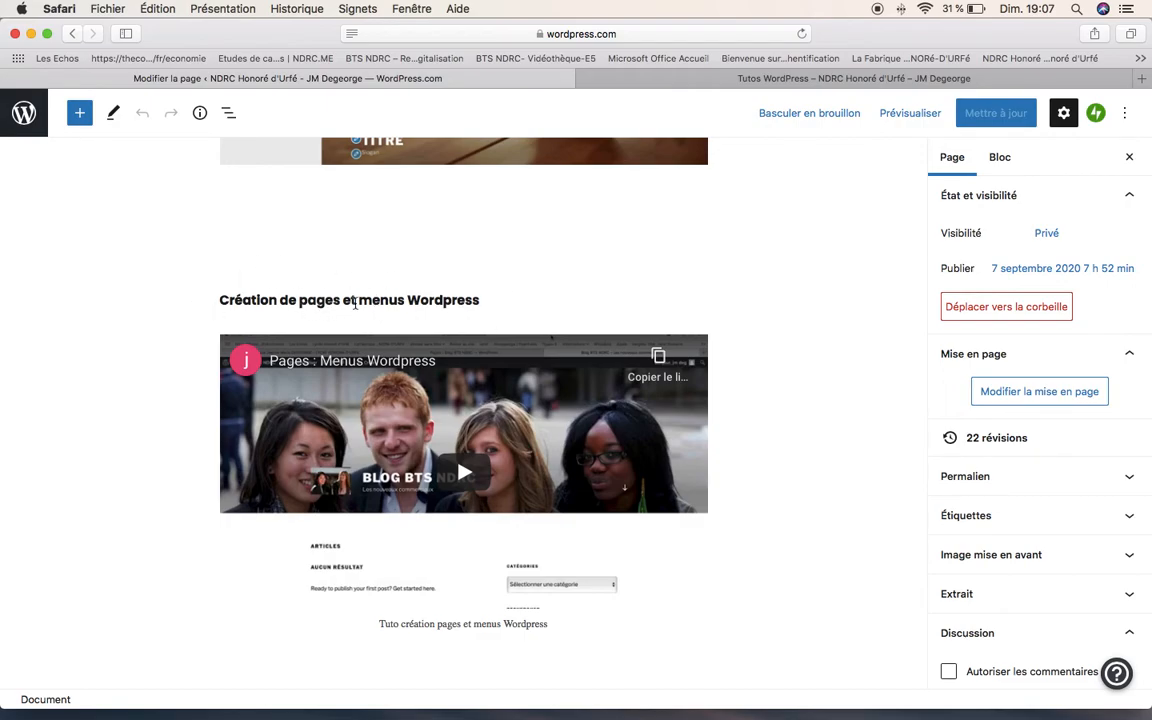
triple_click(355, 304)
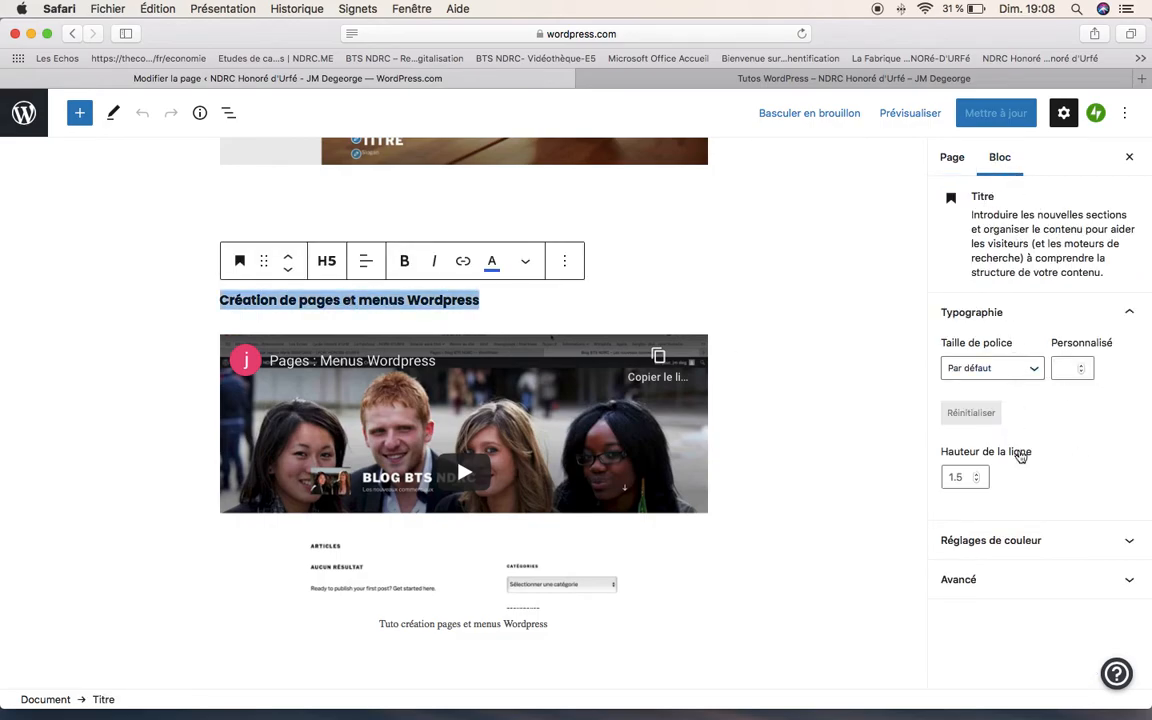
click(977, 580)
click(973, 636)
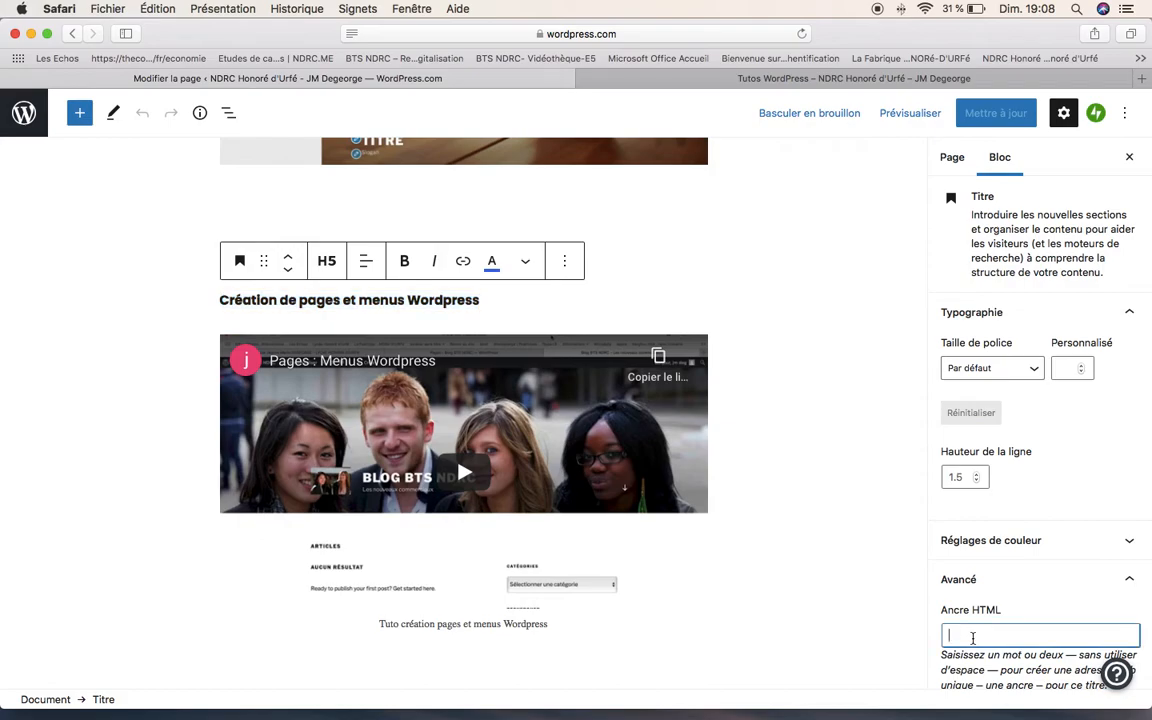
text(C)
click(999, 114)
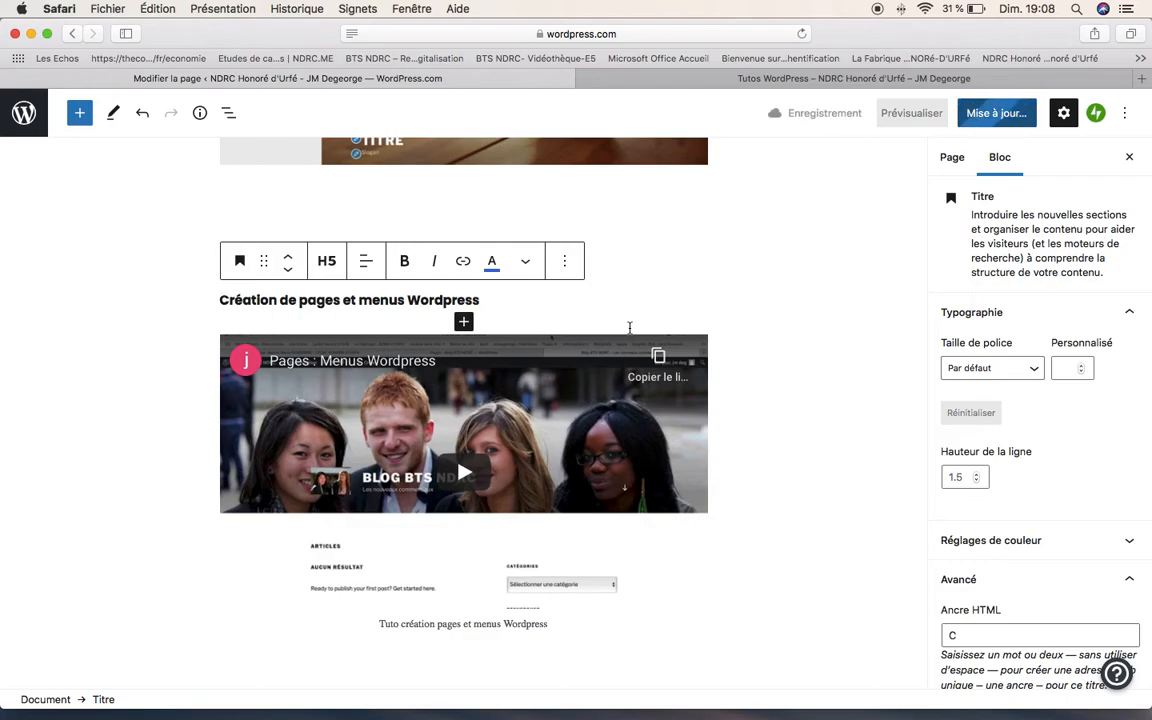
Link the list entry "Pages et menus" to the internal anchor #C and save the page
scroll(629, 327, up, 20)
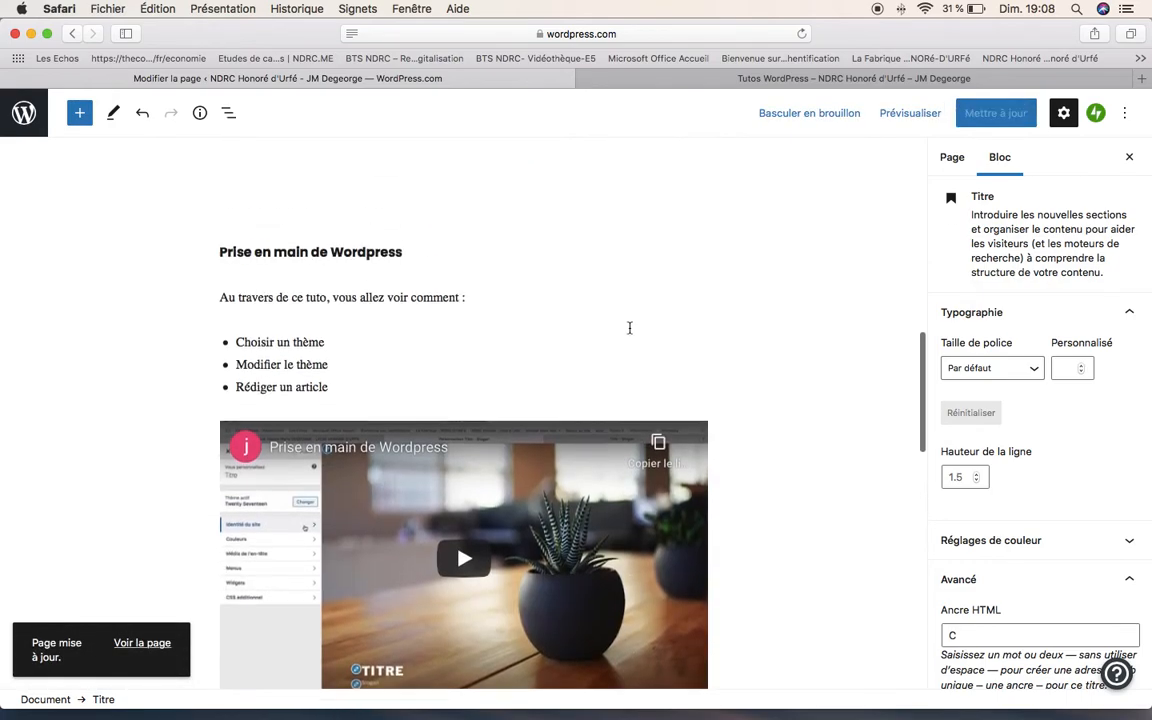
scroll(355, 334, down, 1)
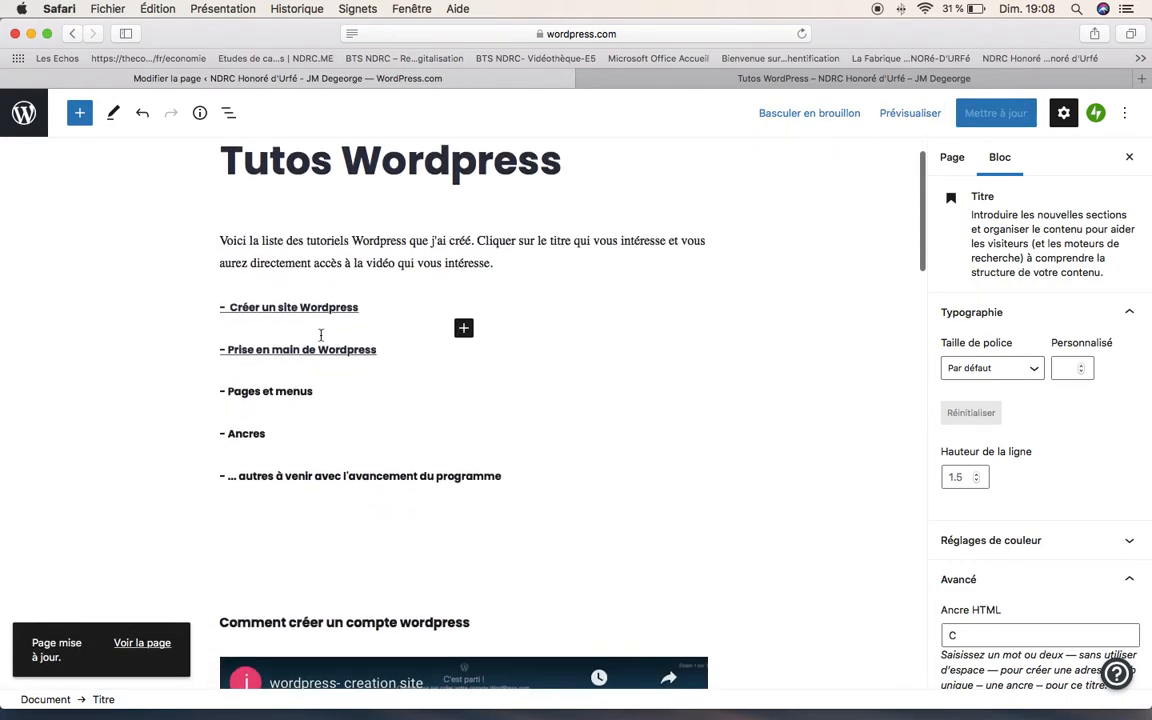
triple_click(262, 391)
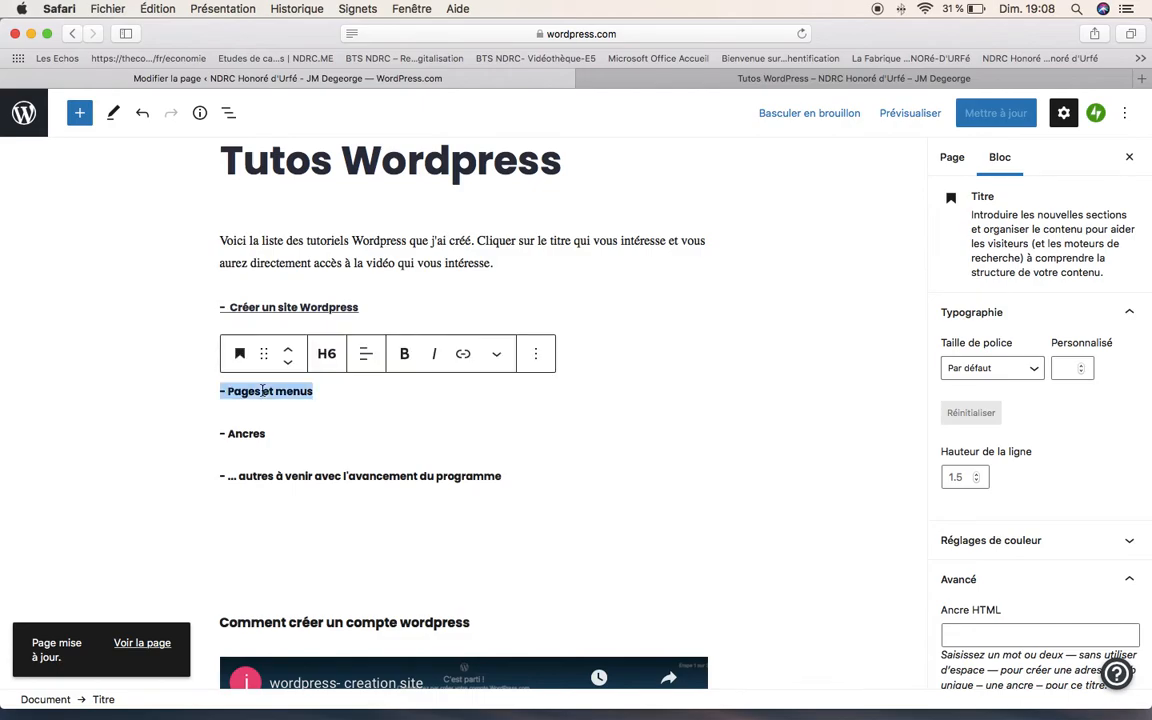
click(463, 354)
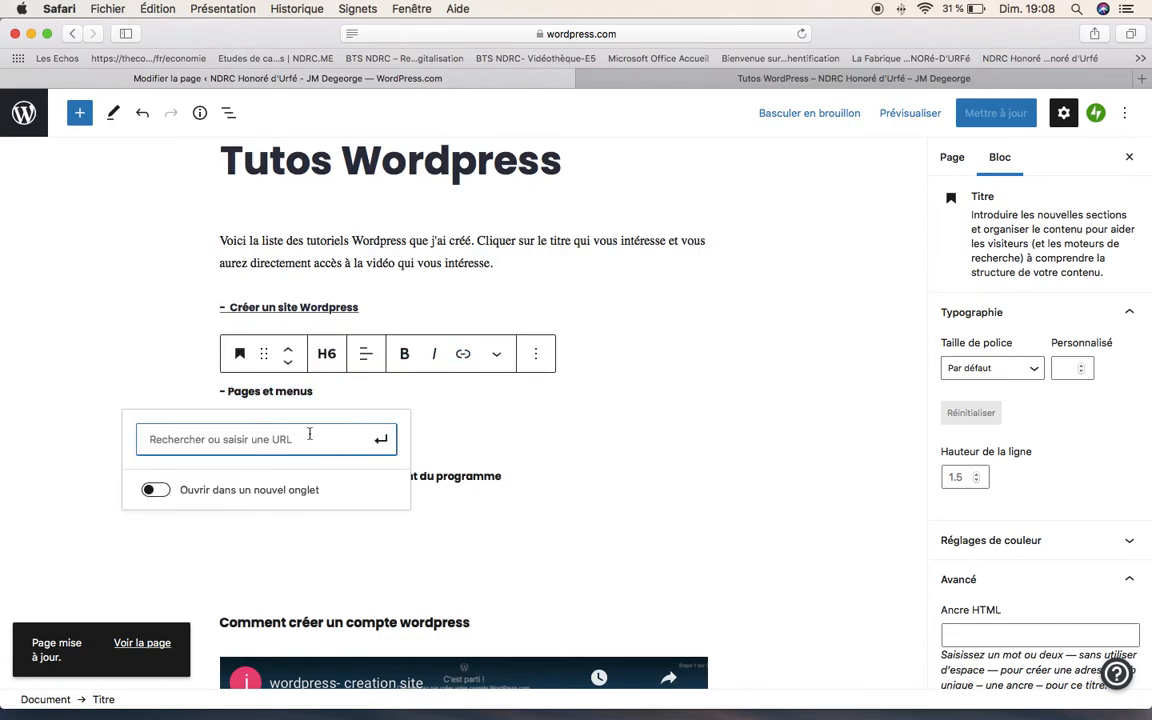
text(#C)
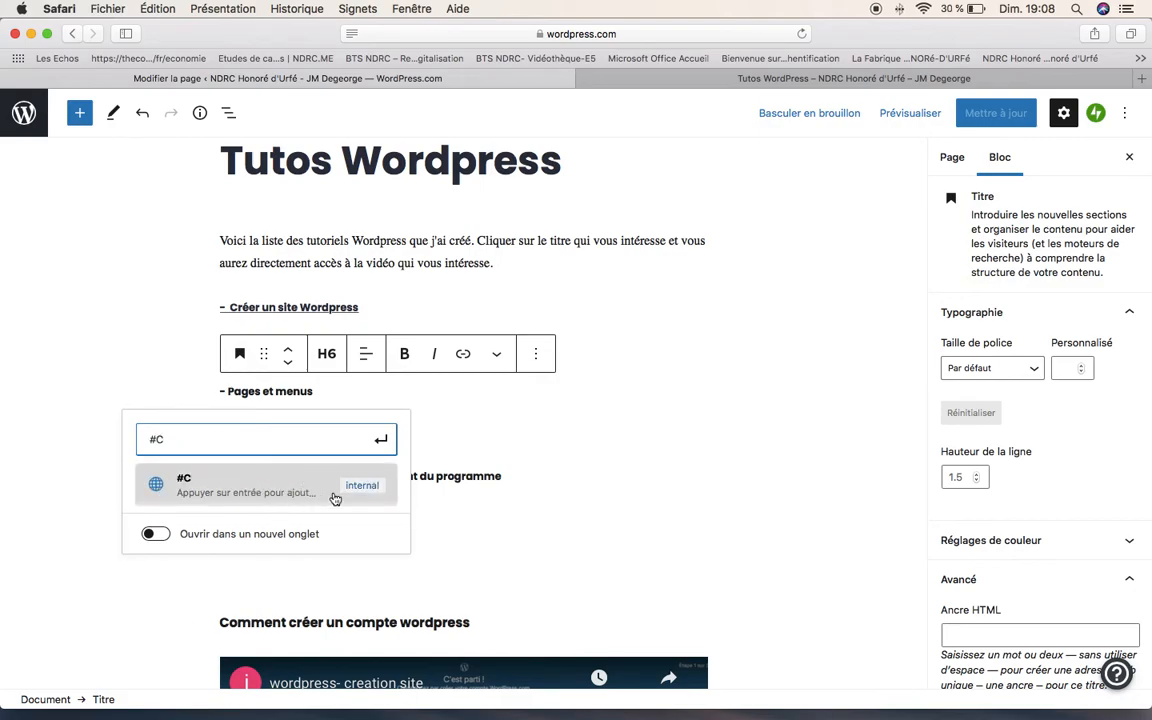
click(207, 485)
key(super+s)
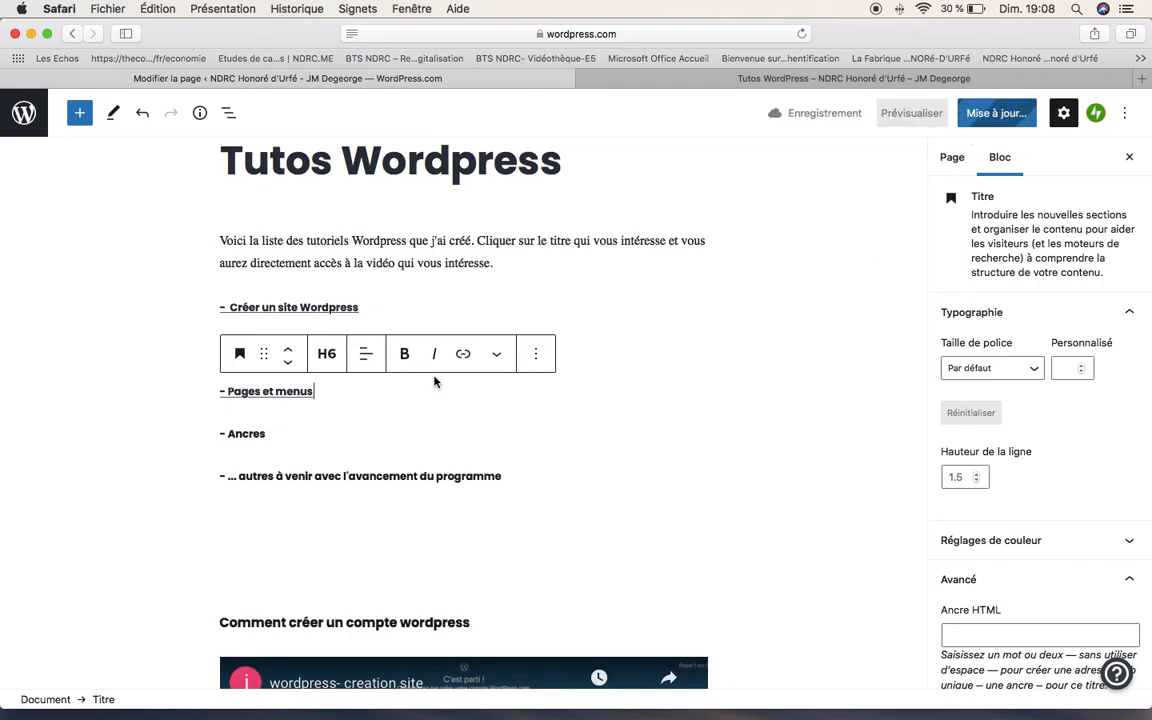
View the published Tutos WordPress page and test the "Pages et menus" anchor link, returning to the tutorial list after each jump
click(136, 645)
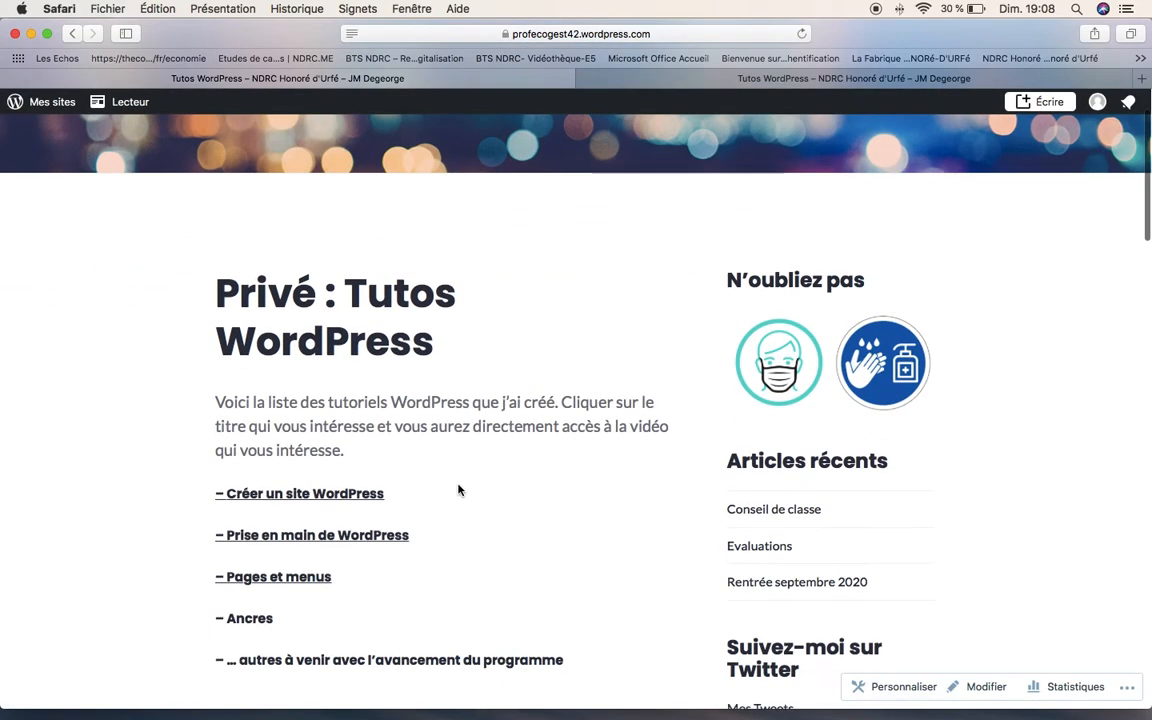
click(303, 577)
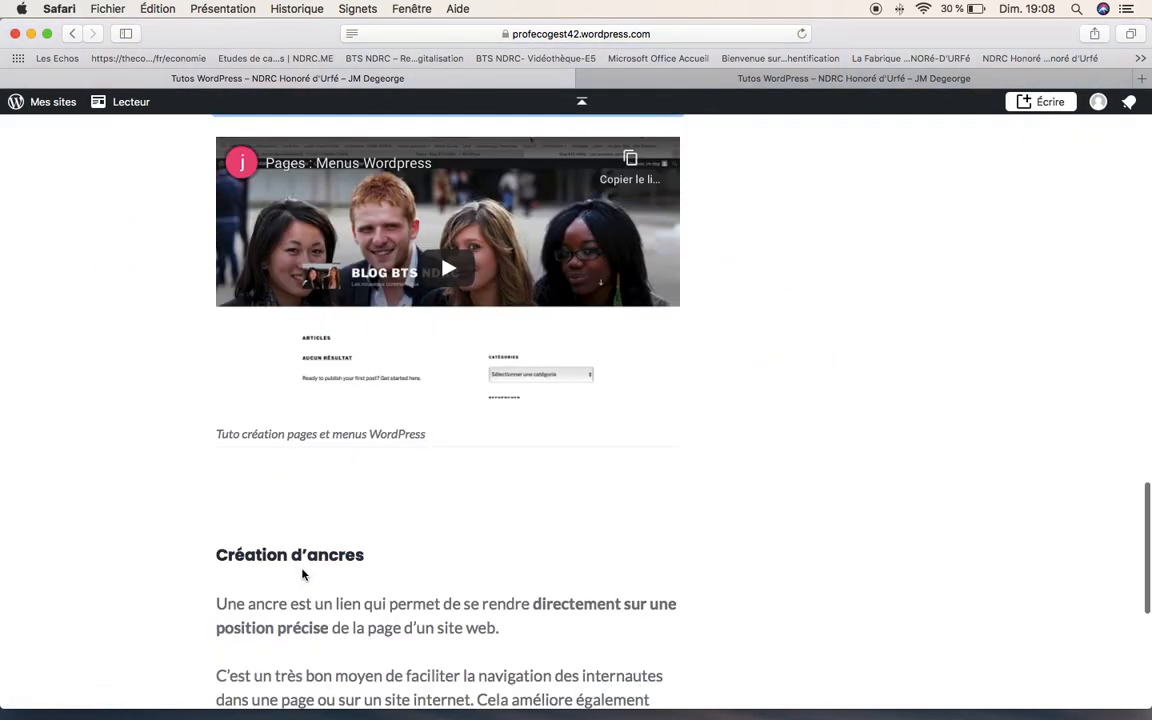
scroll(303, 575, up, 3)
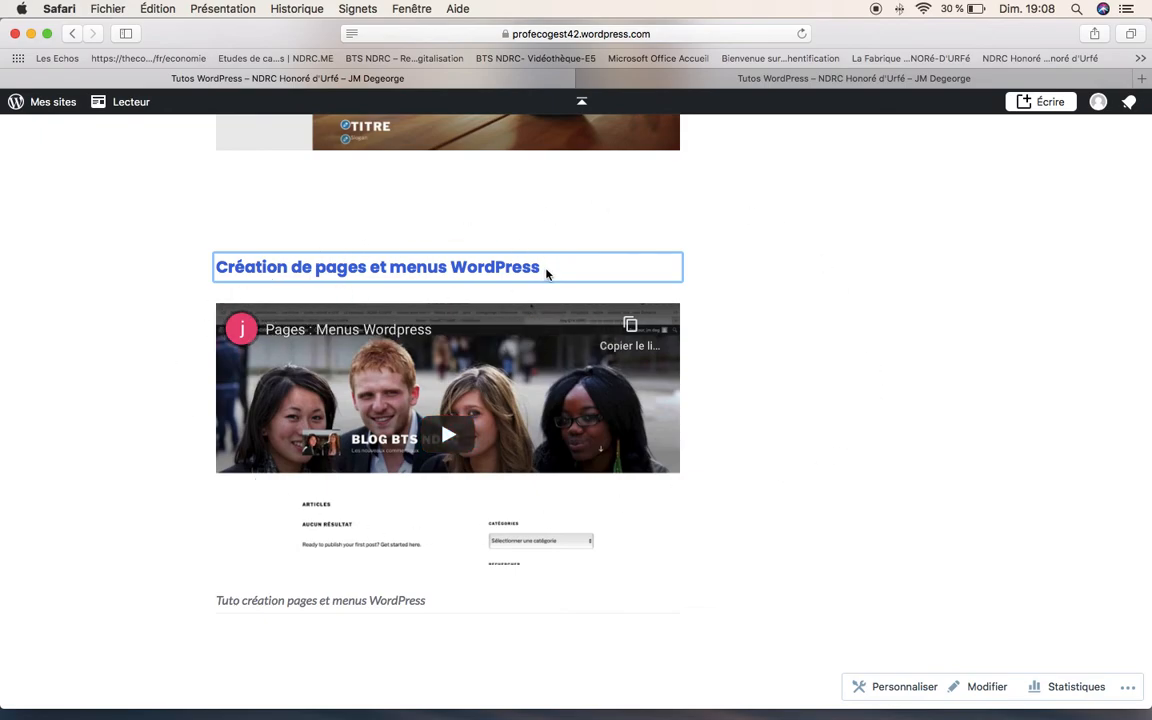
scroll(305, 233, up, 10)
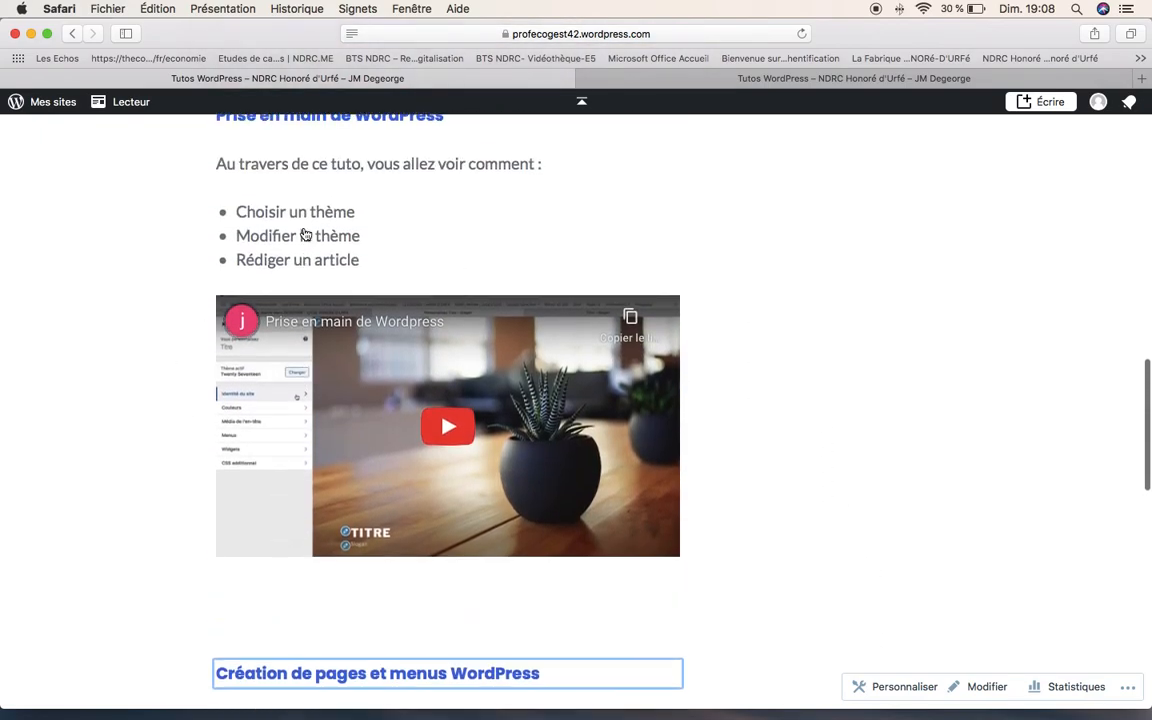
scroll(304, 228, up, 12)
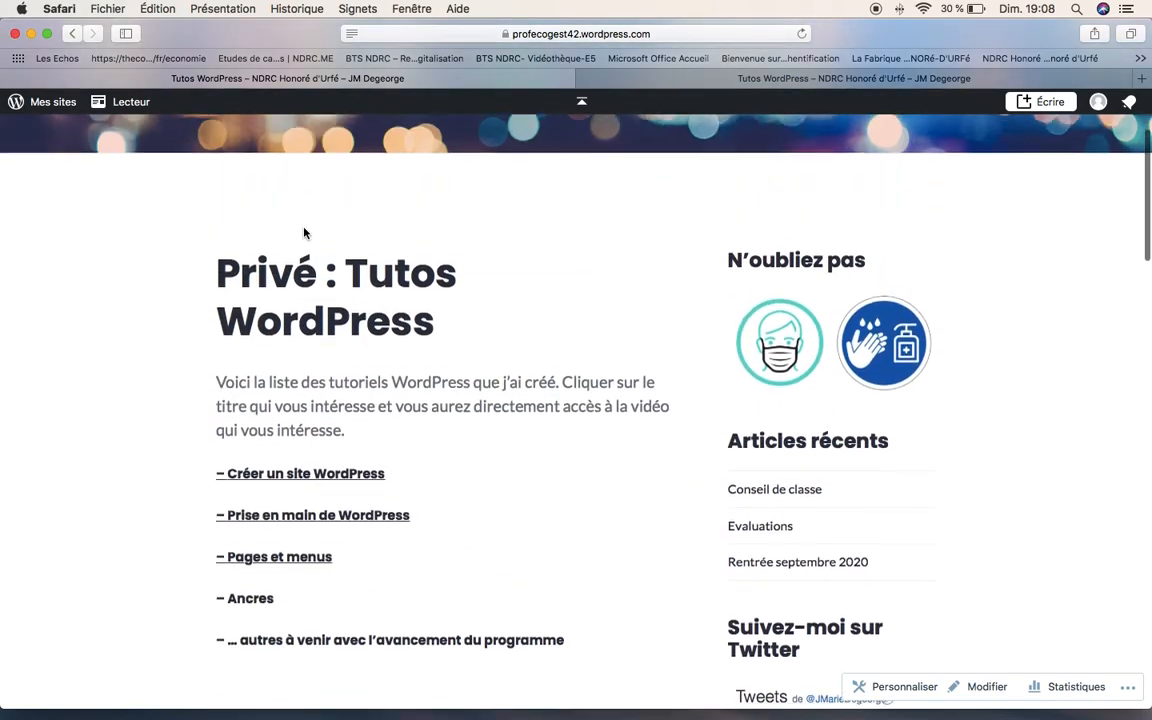
click(283, 480)
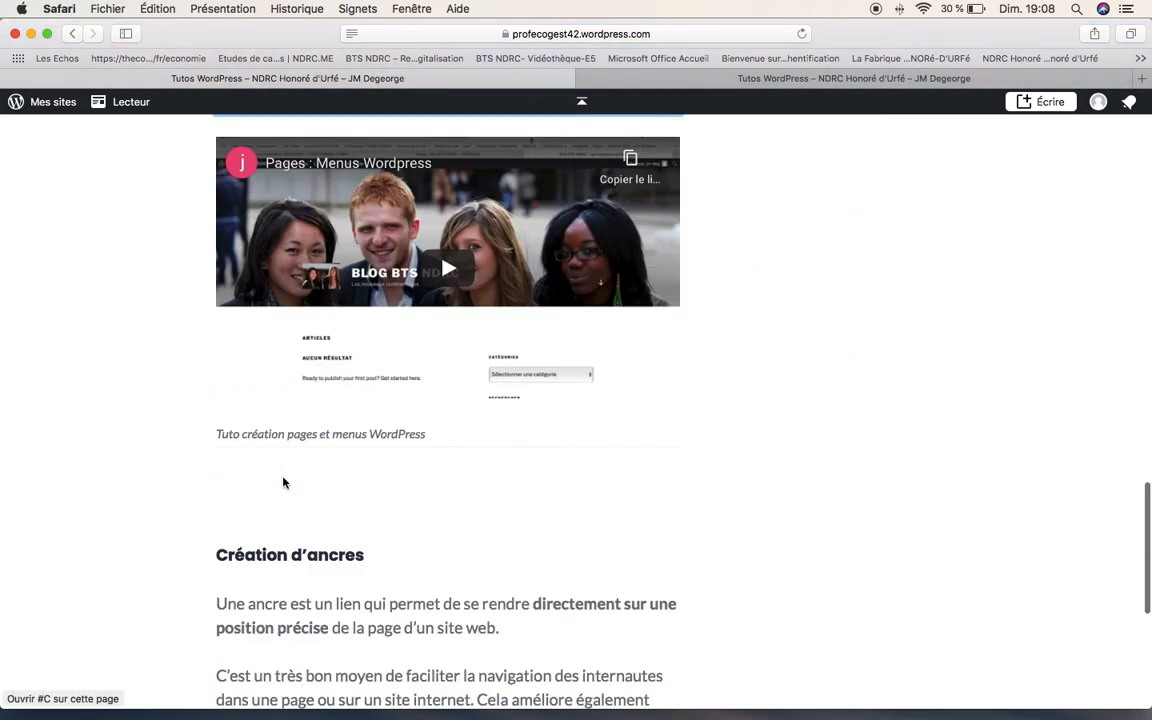
scroll(283, 483, up, 15)
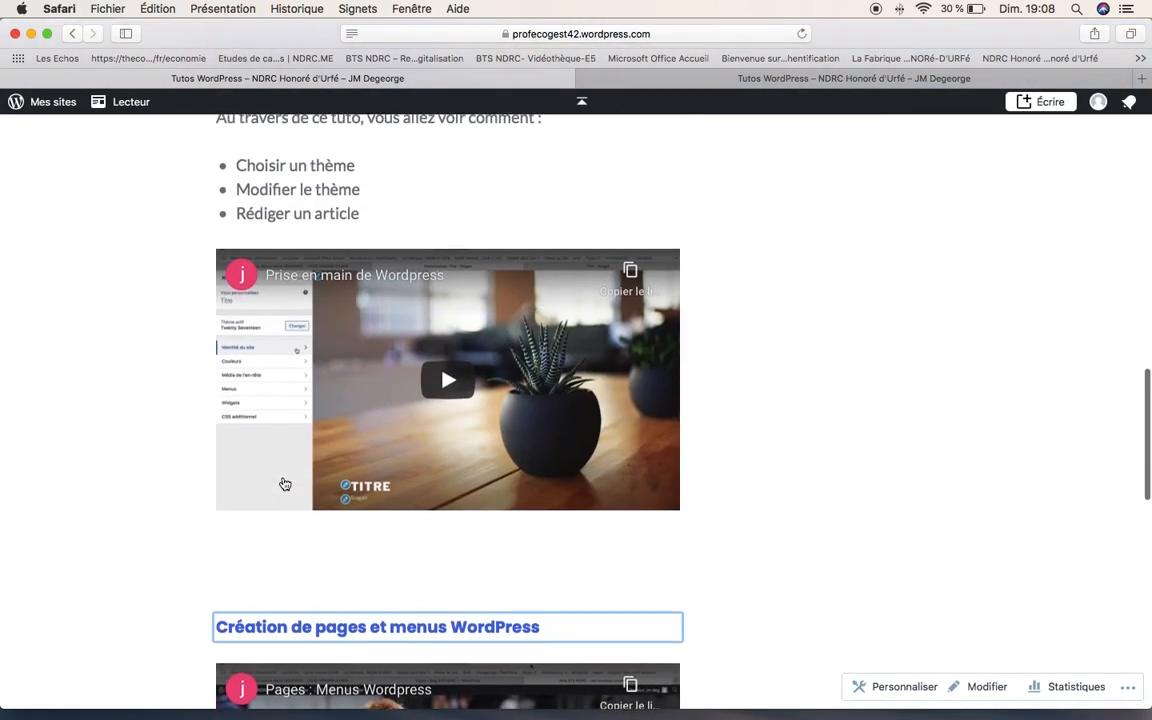
scroll(284, 484, up, 12)
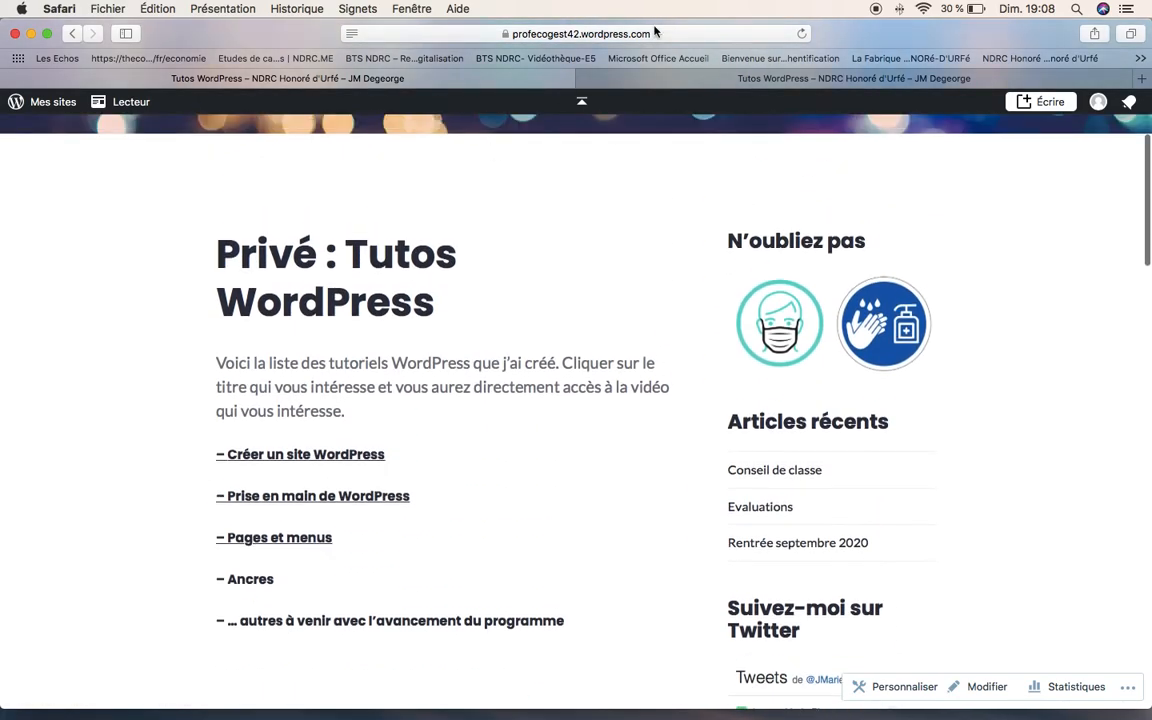